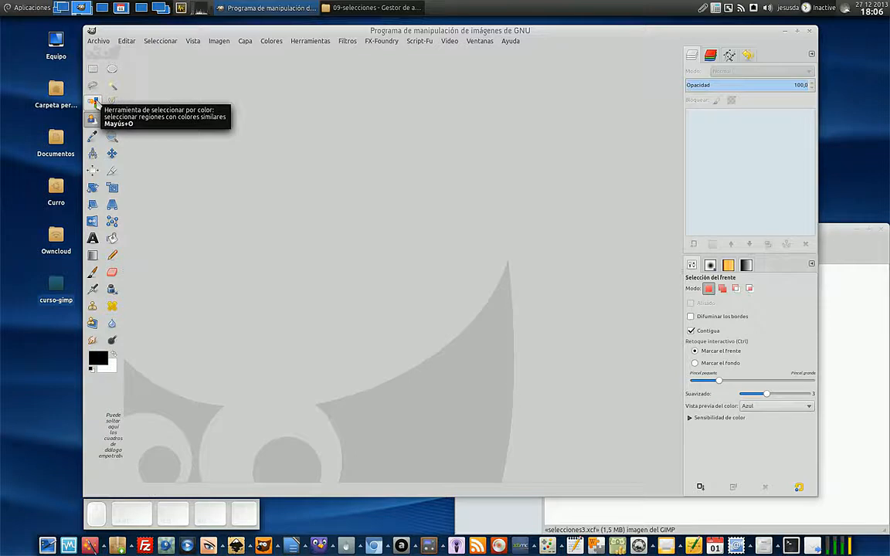
- Open the image selecciones3.xcf from the 09-selecciones folder and minimize the file manager
click(858, 340)
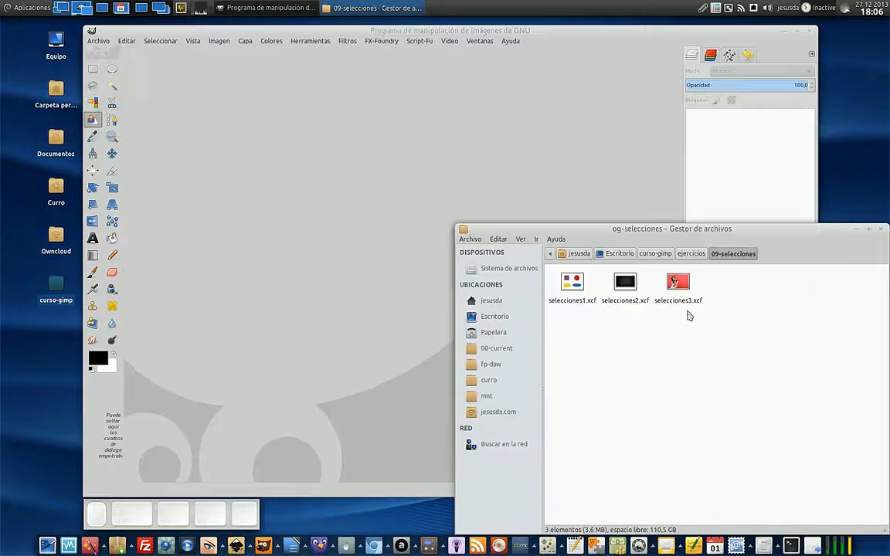
click(687, 304)
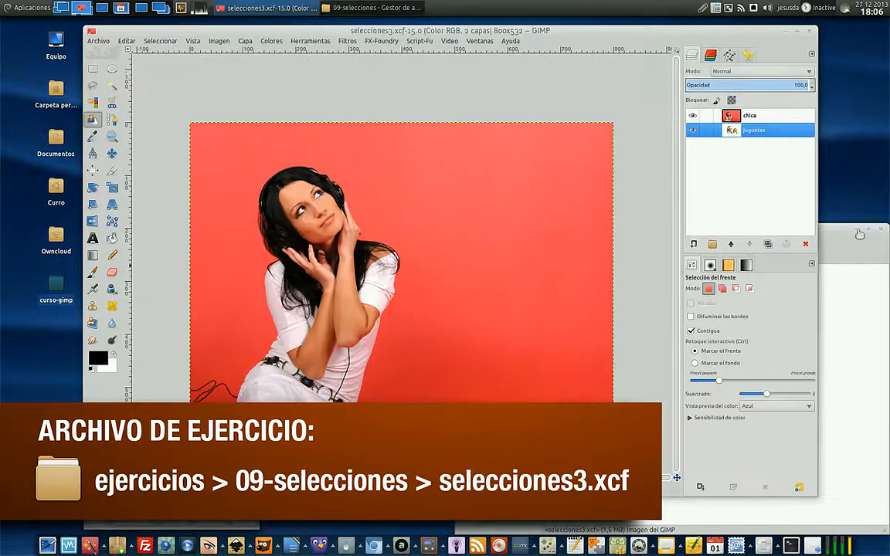
click(857, 230)
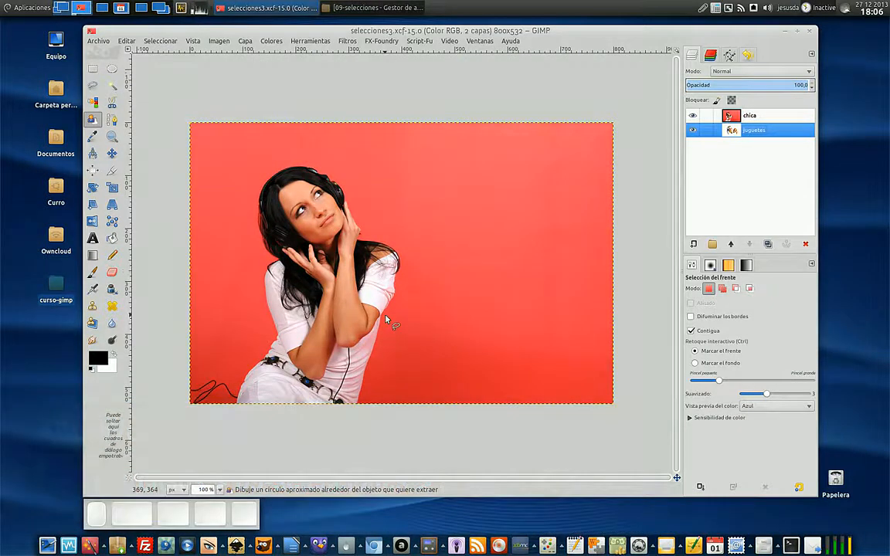
- Activate the chica layer and sample several spots of its red background with Fuzzy Select at a threshold of 15
click(93, 102)
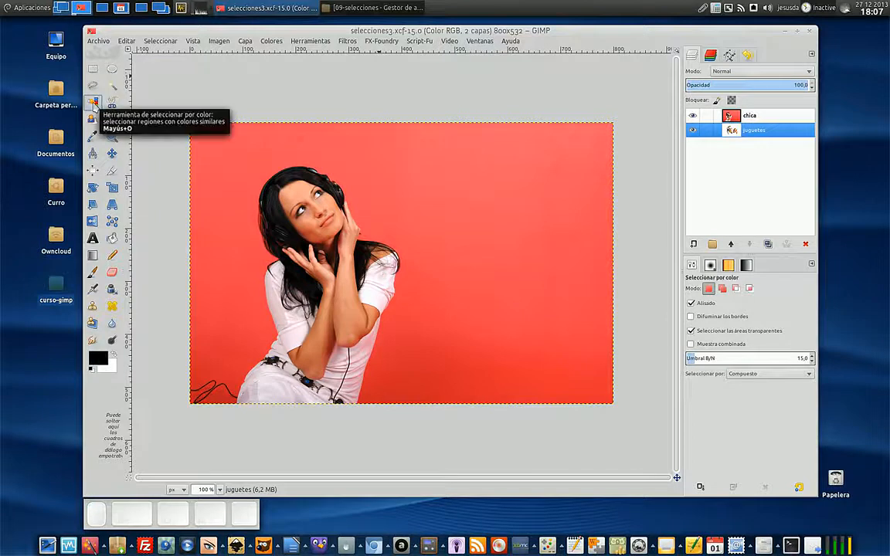
click(112, 85)
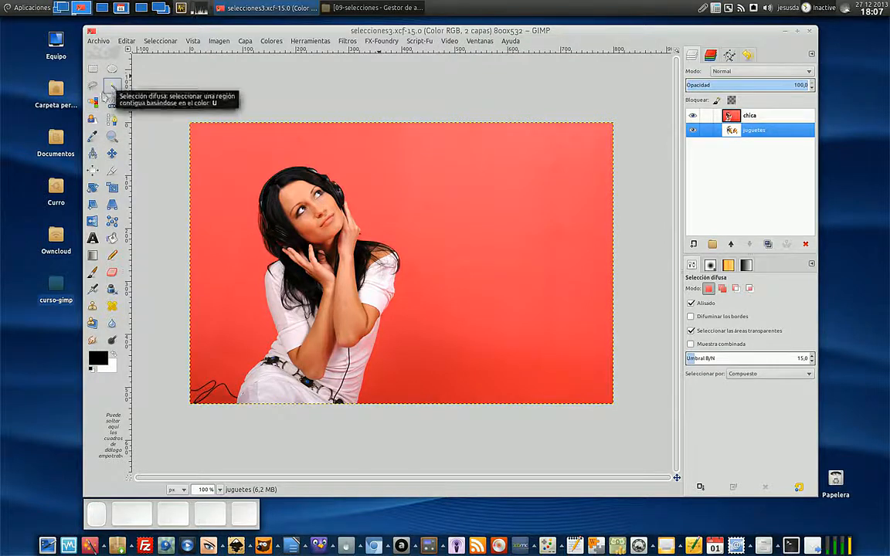
click(112, 86)
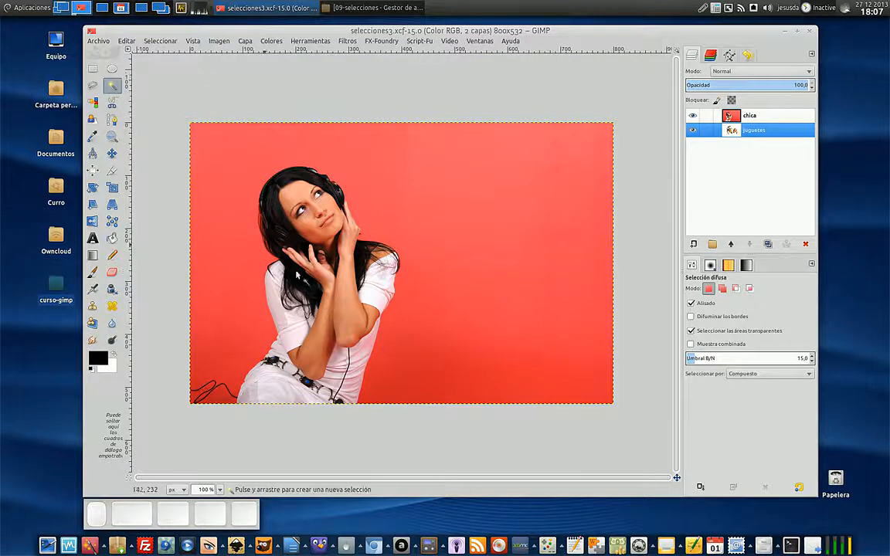
click(500, 356)
click(740, 116)
click(573, 206)
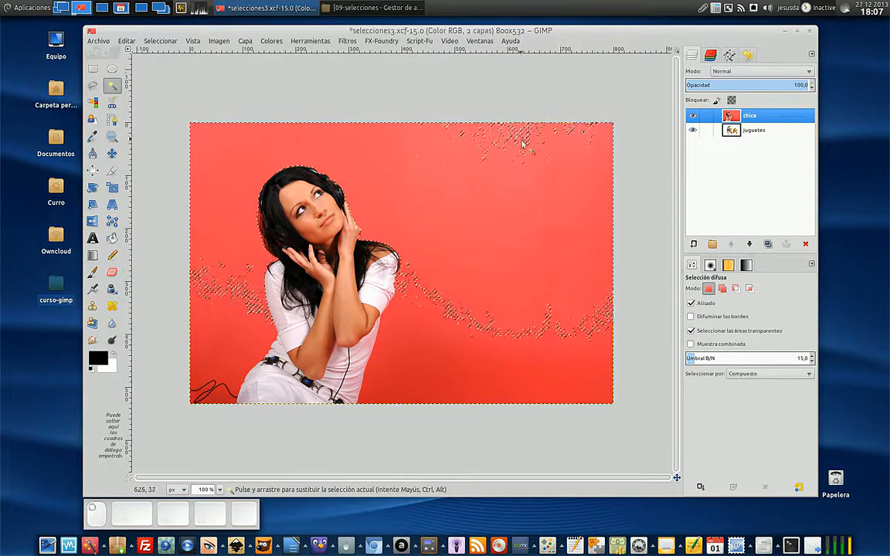
click(516, 289)
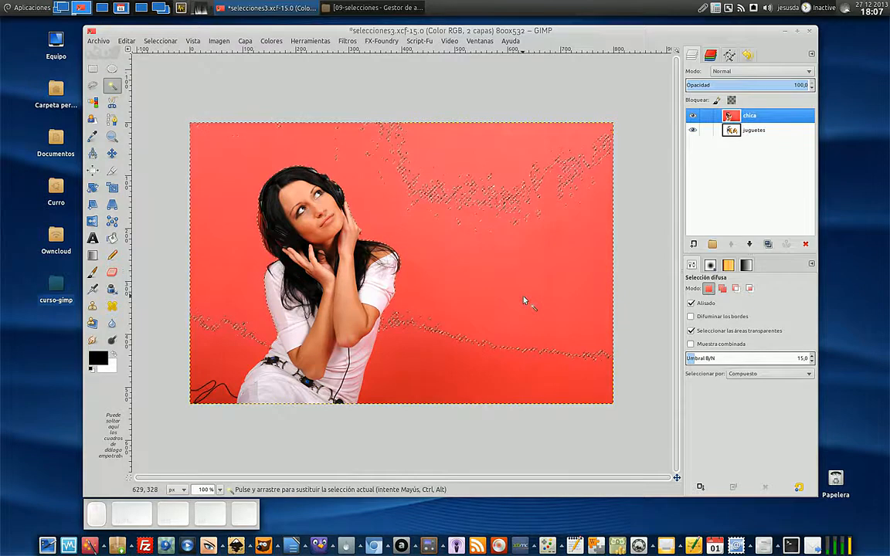
click(532, 276)
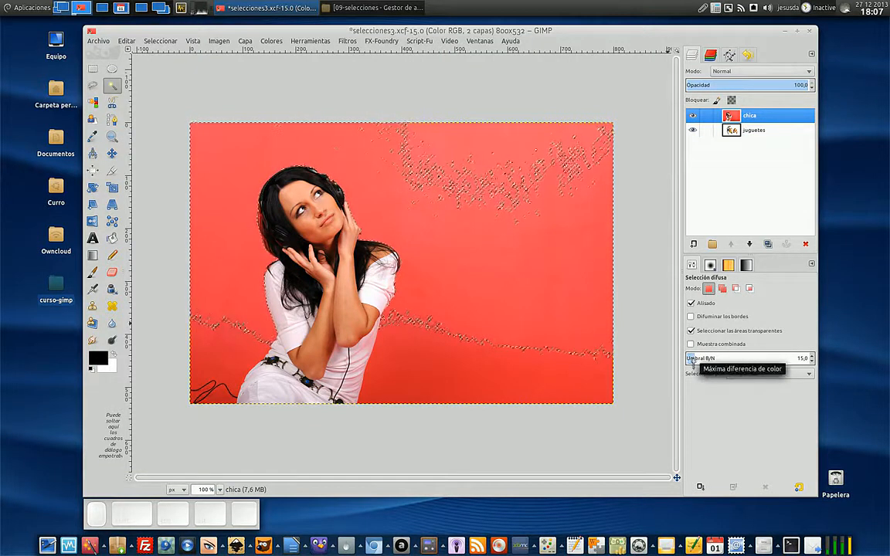
- Set the Fuzzy Select threshold to 17.4 and reselect the red background beside the woman
drag(691, 359, 700, 360)
click(573, 259)
drag(693, 360, 700, 360)
click(546, 315)
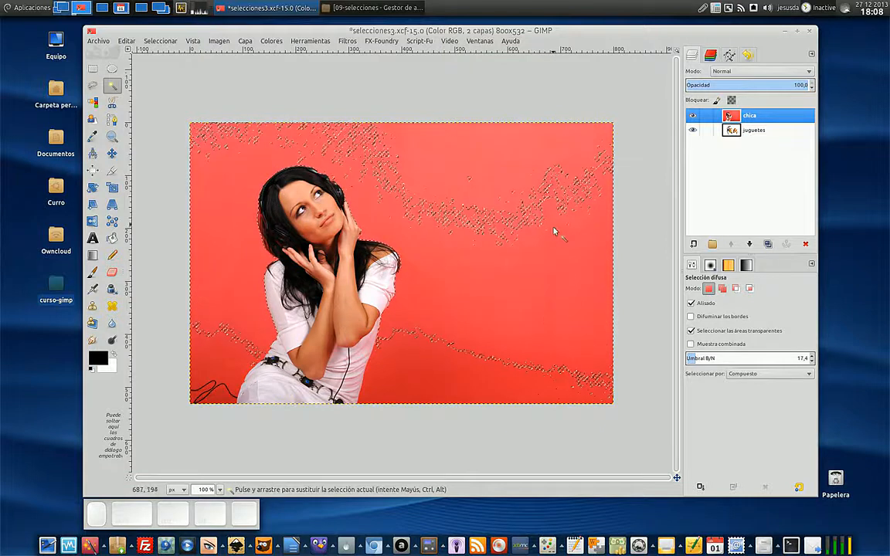
click(560, 255)
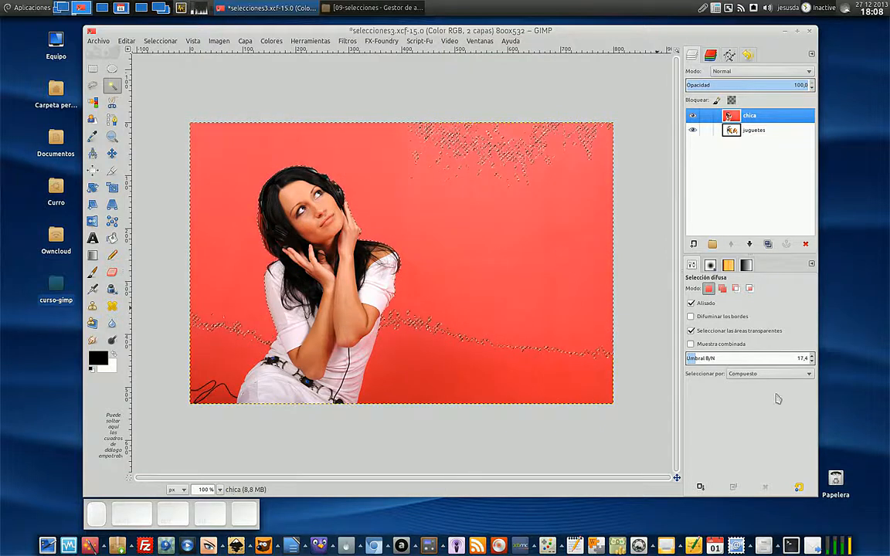
- Try Fuzzy Select thresholds of 29.5 and 30.8, resampling the red background after each change
drag(698, 360, 702, 360)
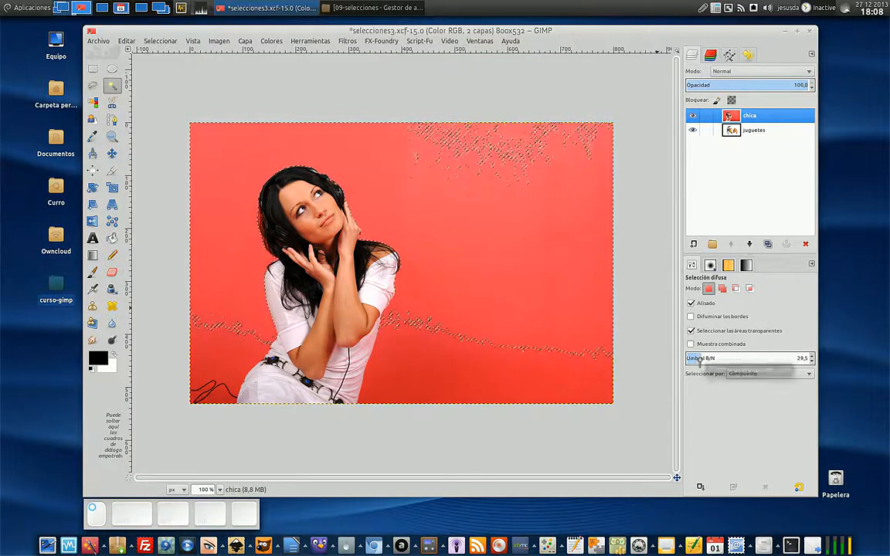
click(553, 344)
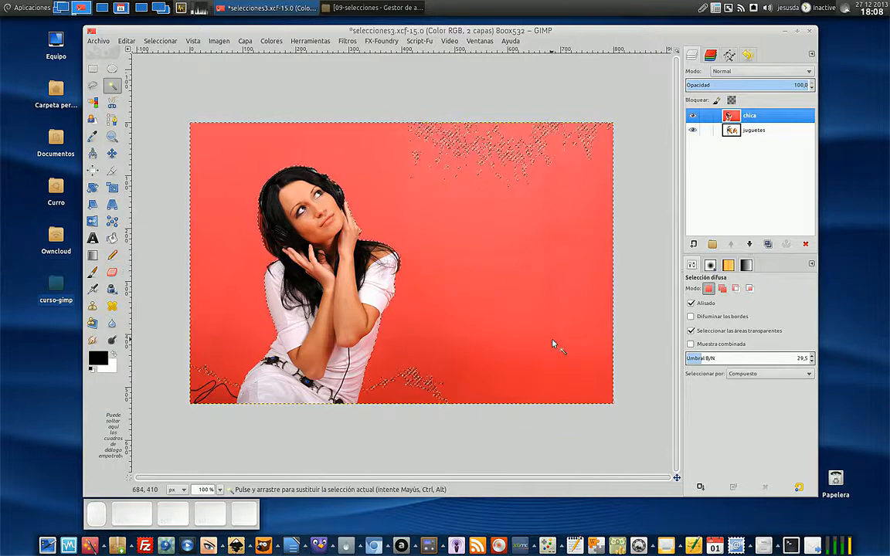
drag(702, 359, 703, 358)
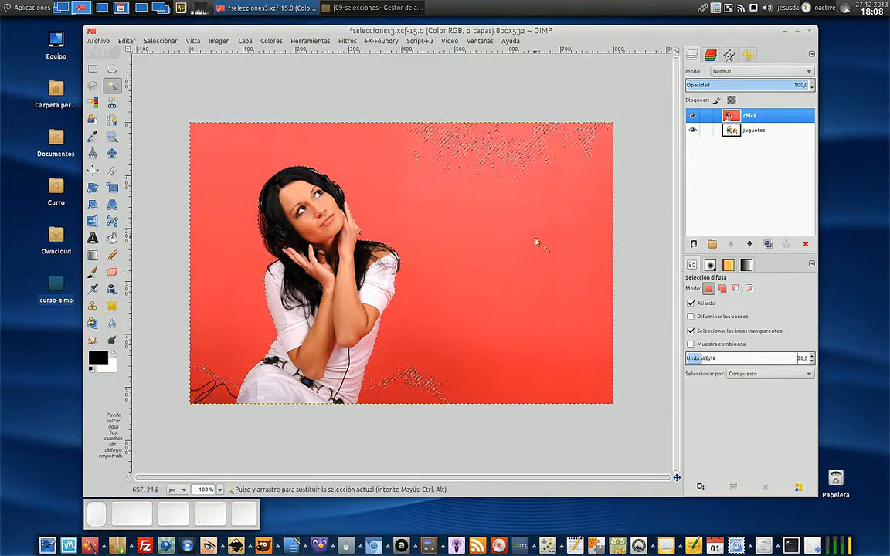
click(528, 184)
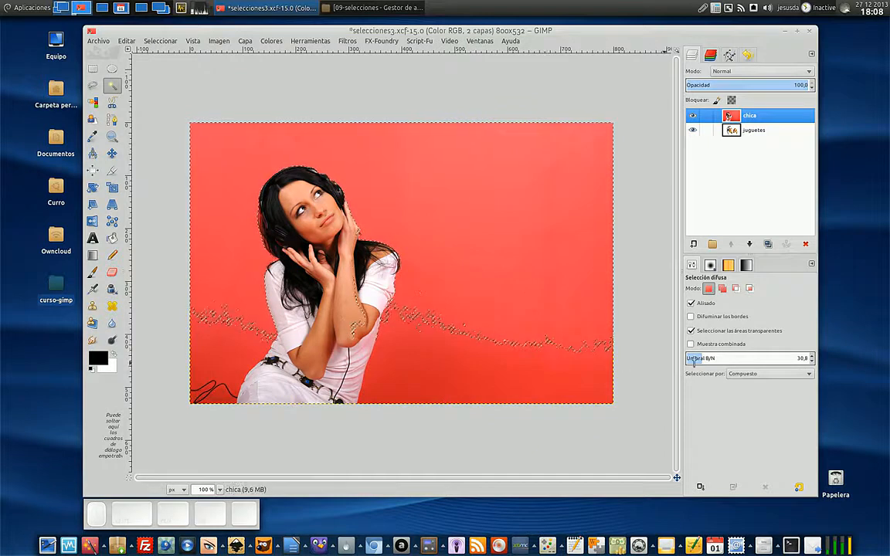
- Try a Fuzzy Select threshold of 44.9 on the red background and inspect the selection edge around the woman's arm
drag(701, 359, 707, 360)
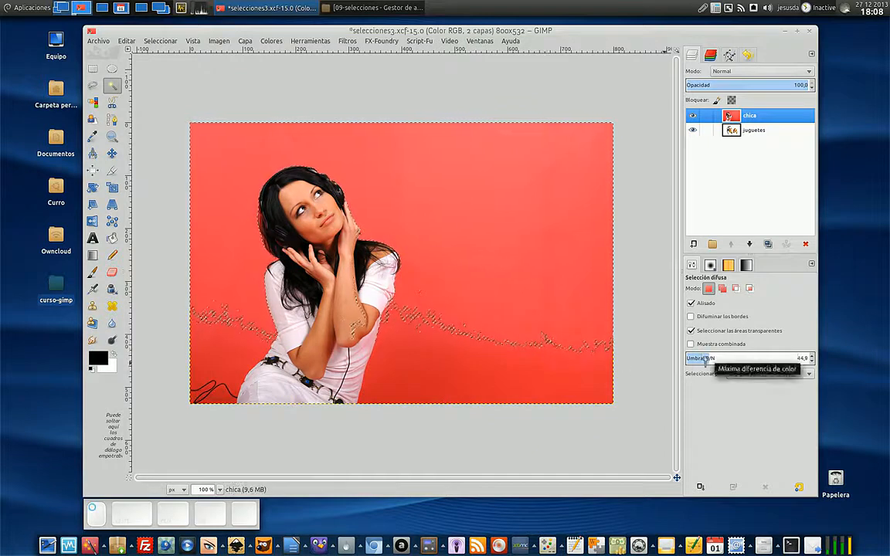
click(542, 328)
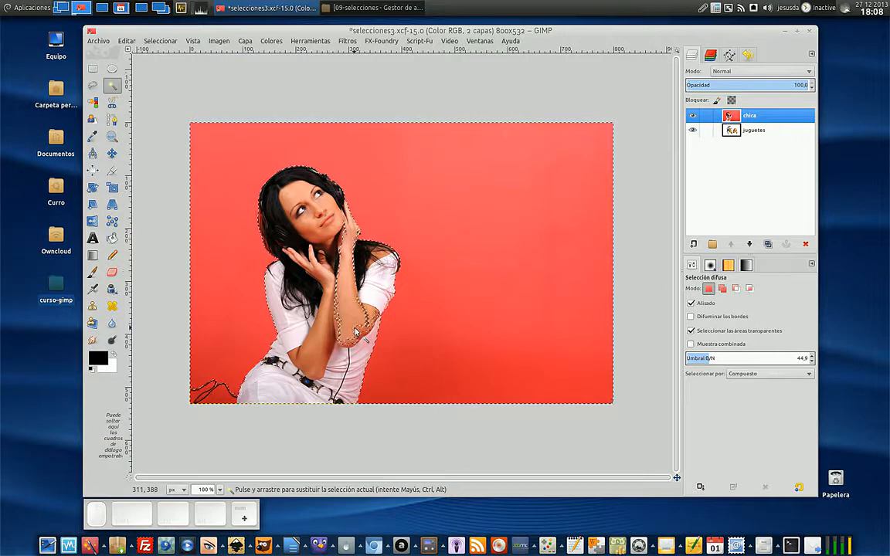
scroll(355, 332, up, 1)
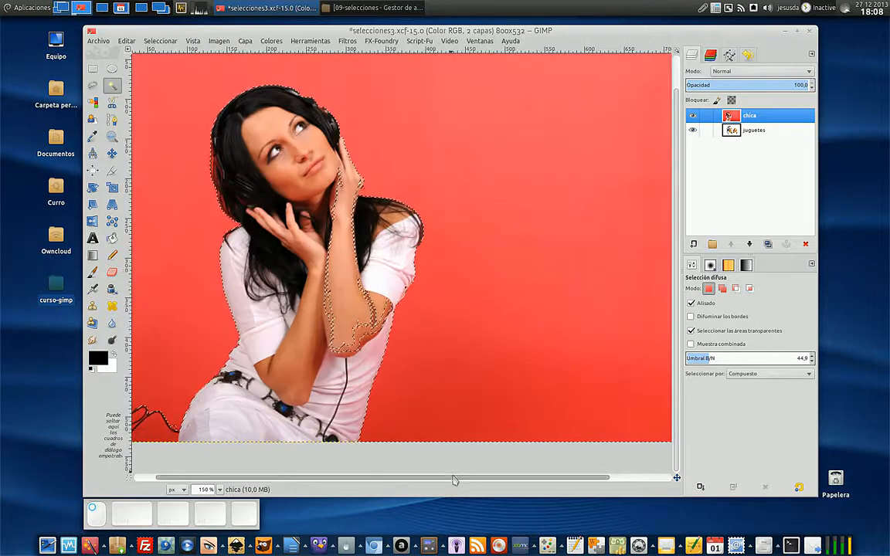
drag(454, 480, 432, 479)
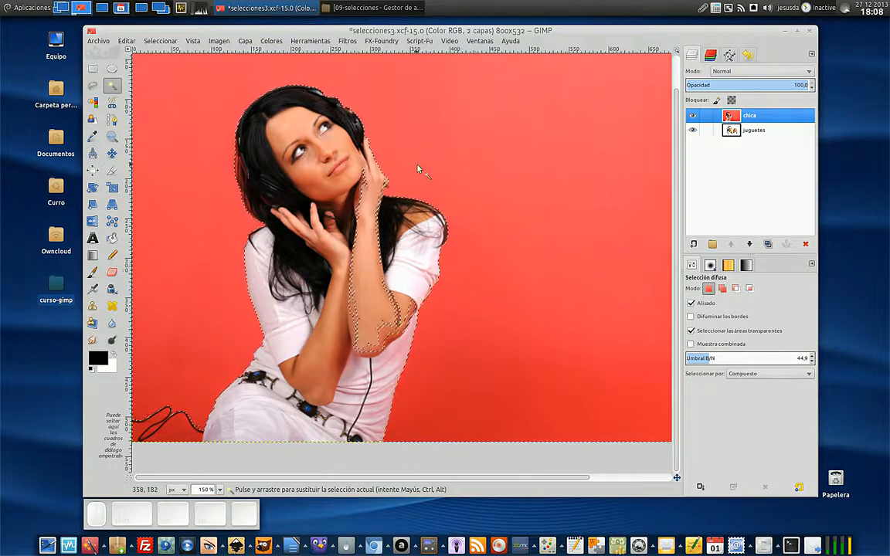
- Set the Fuzzy Select threshold to 28.5 and sample the red background on each side of the woman
click(699, 357)
click(477, 262)
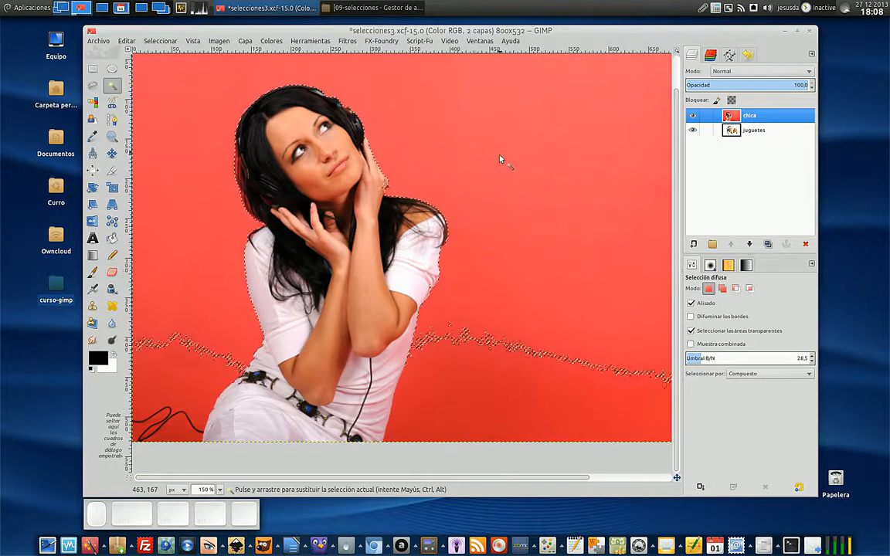
click(175, 338)
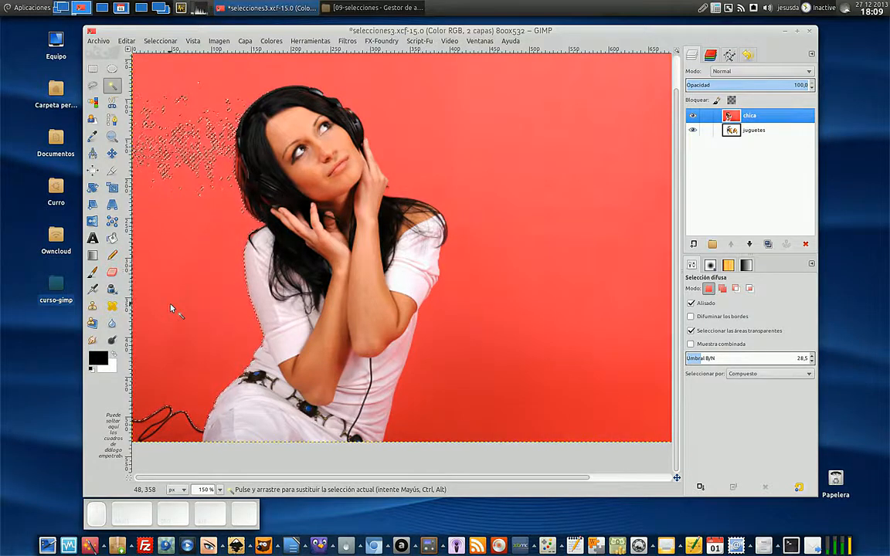
- Fuzzy-select in turn the separate red areas divided by the headphone cable, finishing with the area beneath it
click(179, 432)
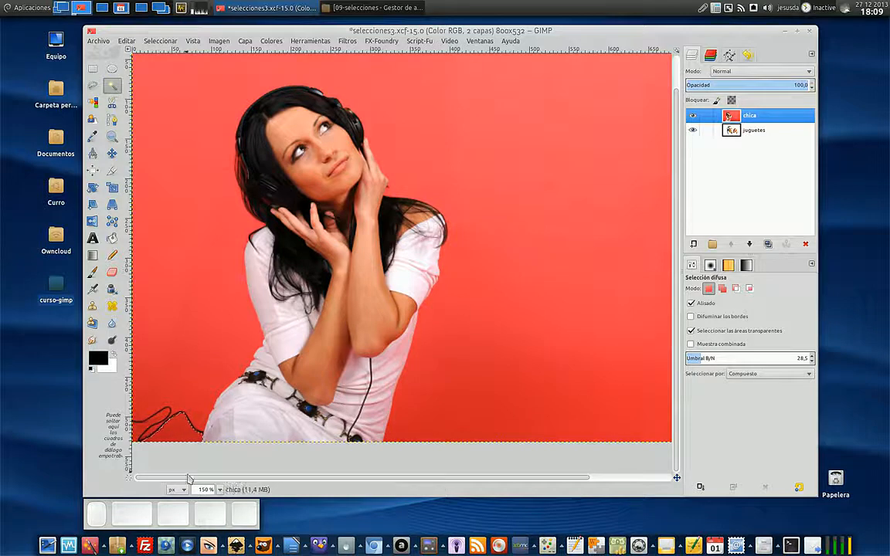
scroll(185, 466, up, 4)
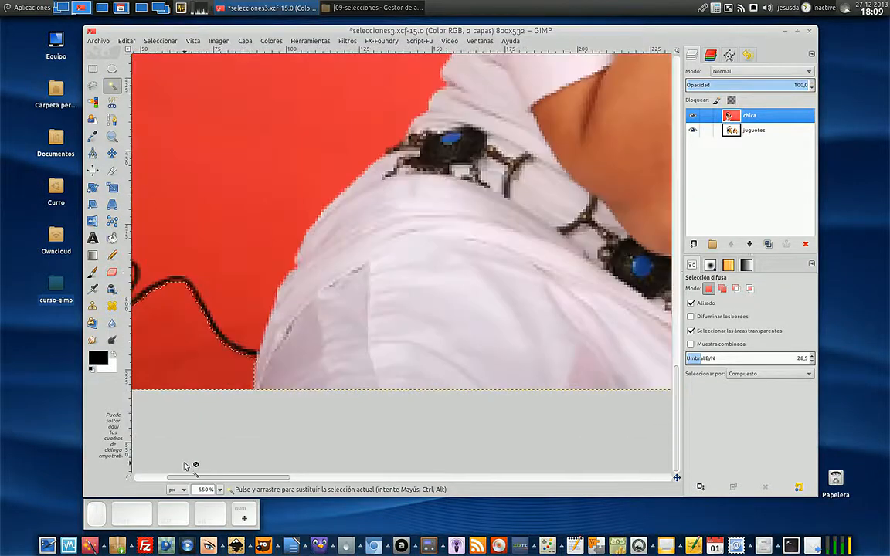
scroll(186, 466, up, 4)
mouse_move(676, 478)
mouse_down()
mouse_move(682, 465)
mouse_move(671, 481)
mouse_up()
drag(438, 364, 439, 364)
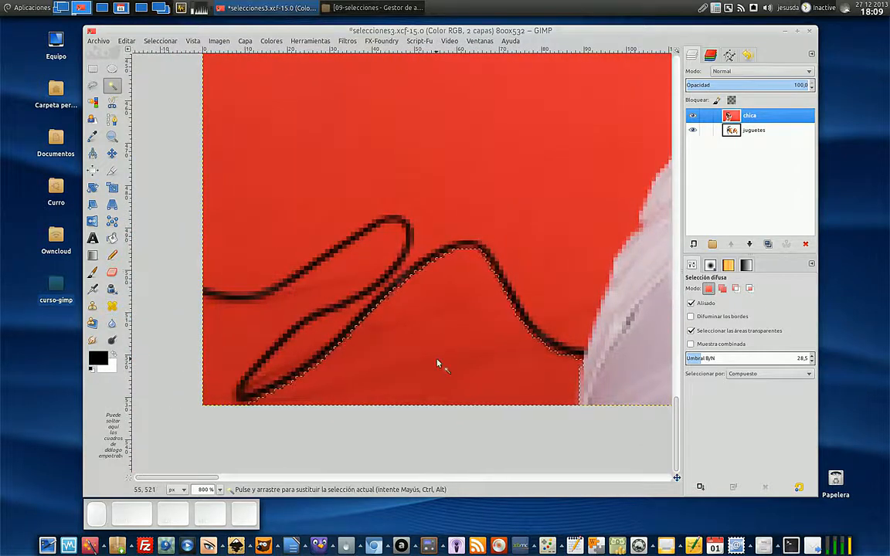
click(326, 296)
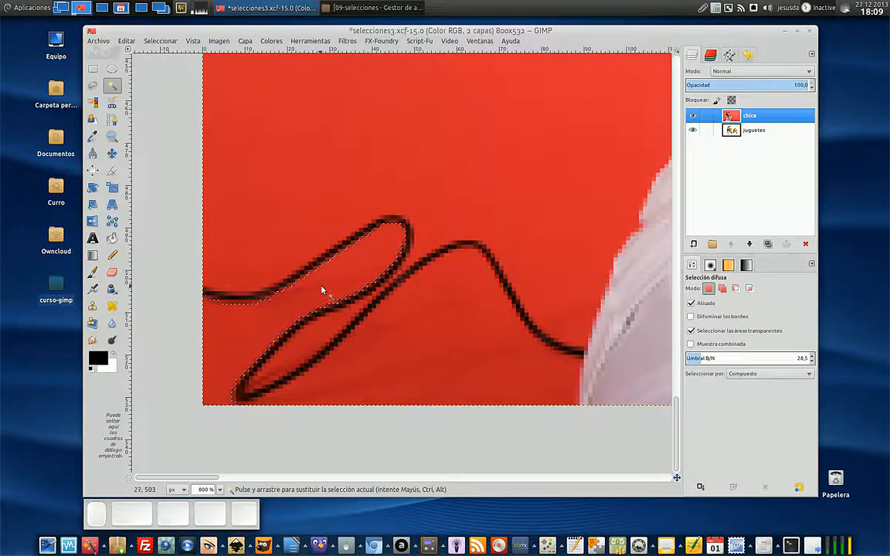
click(311, 345)
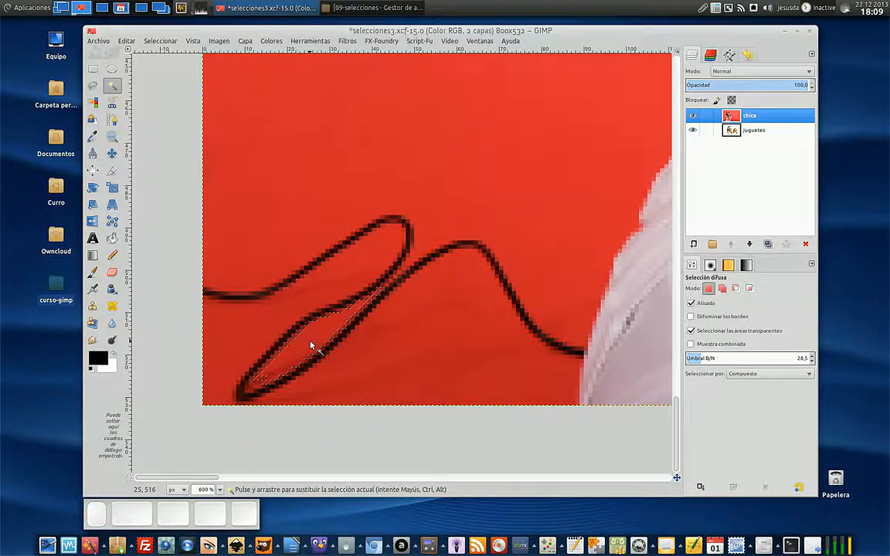
click(404, 369)
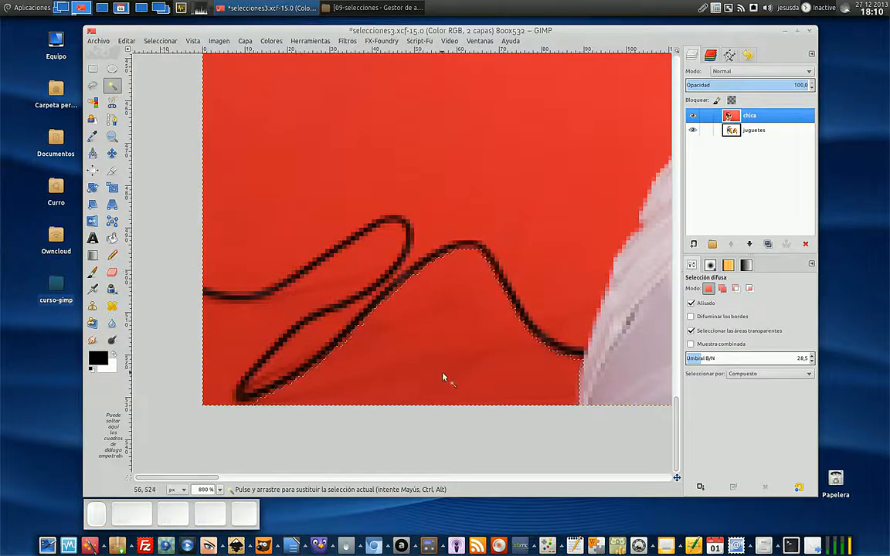
- Use Select by Color with a threshold of 15 to sample the dark red beneath the headphone cable
scroll(444, 377, down, 2)
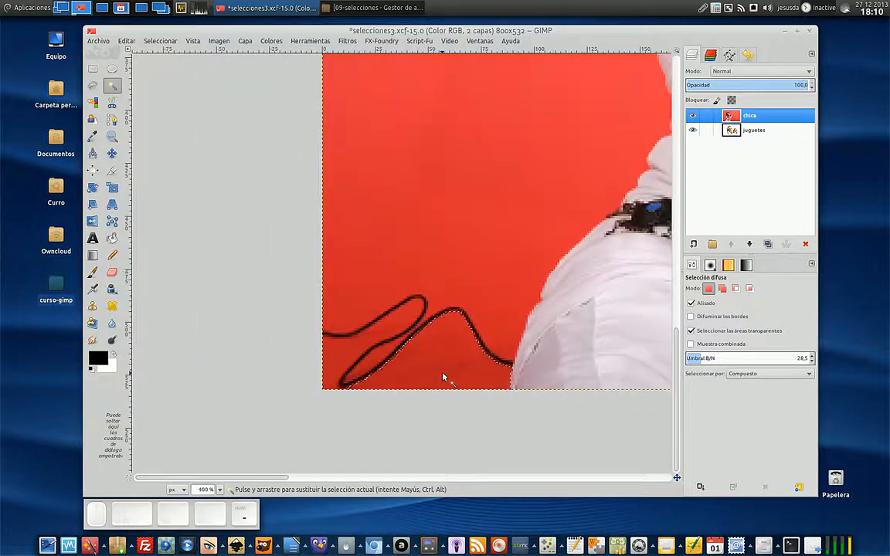
scroll(444, 377, down, 1)
click(93, 103)
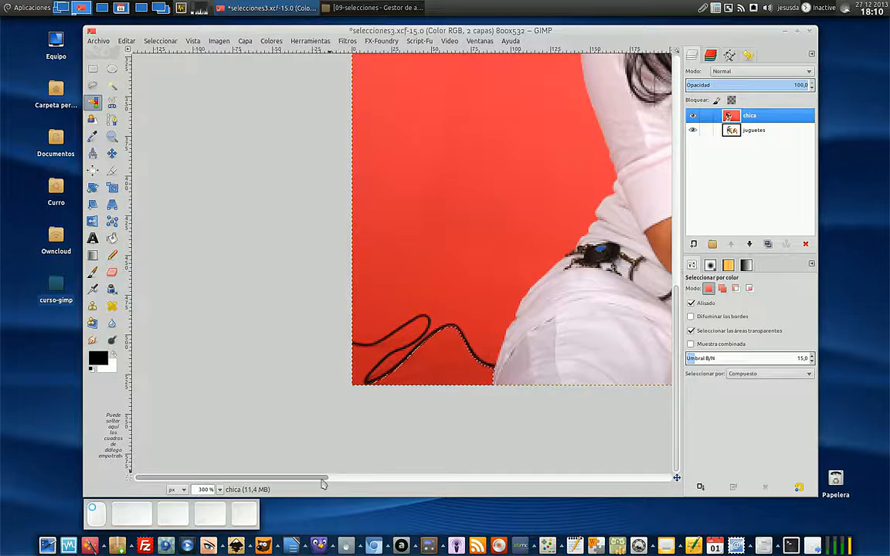
scroll(332, 477, right, 6)
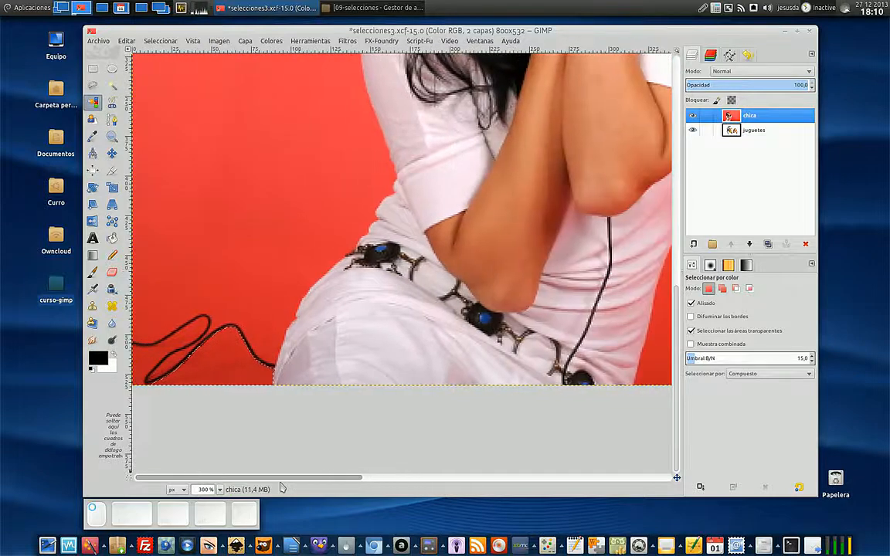
click(227, 374)
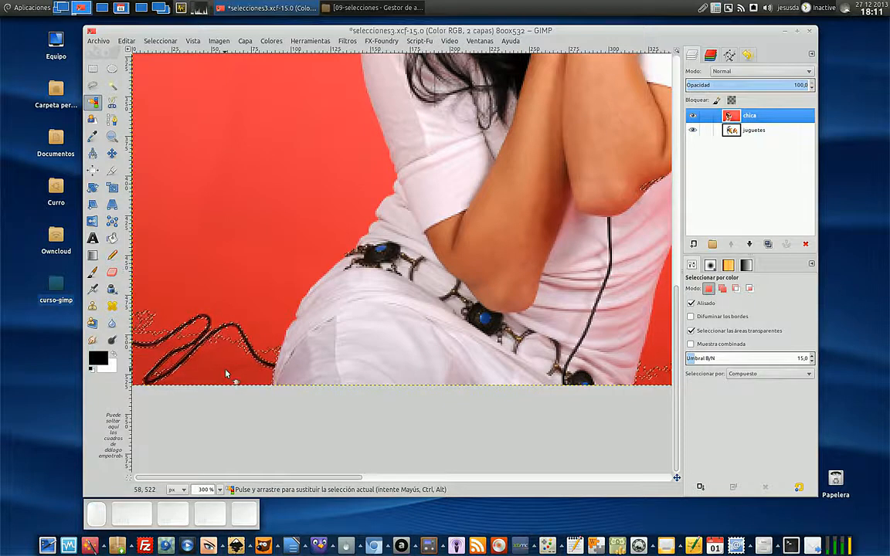
- Replace the color selection by sampling the red just under the hump of the headphone cable
scroll(228, 374, up, 3)
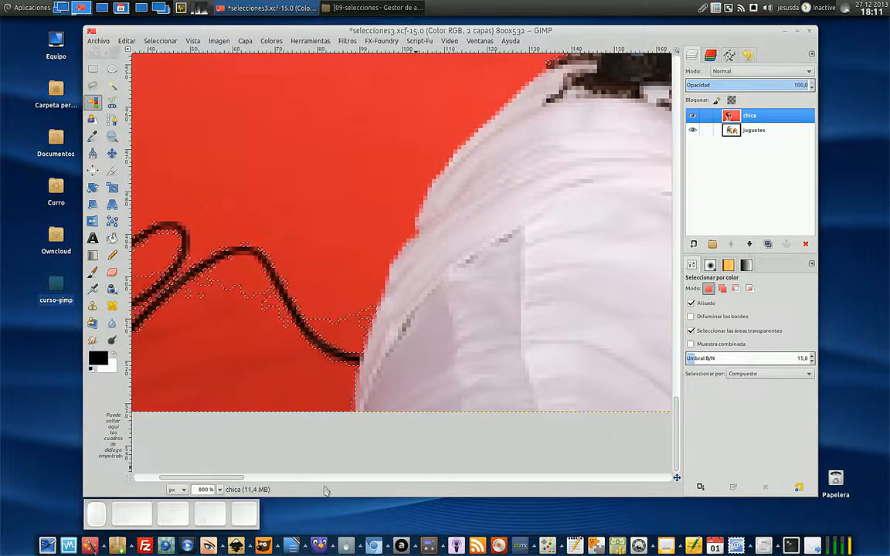
drag(232, 479, 204, 480)
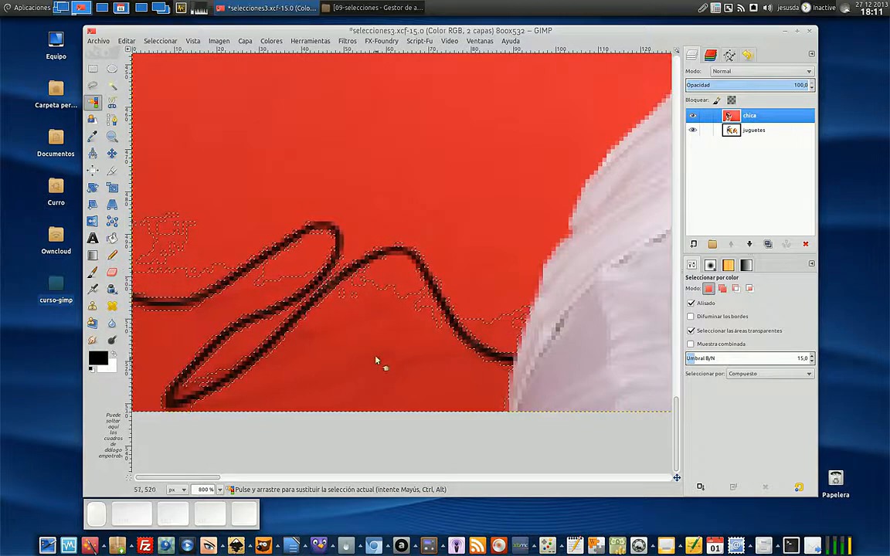
click(387, 309)
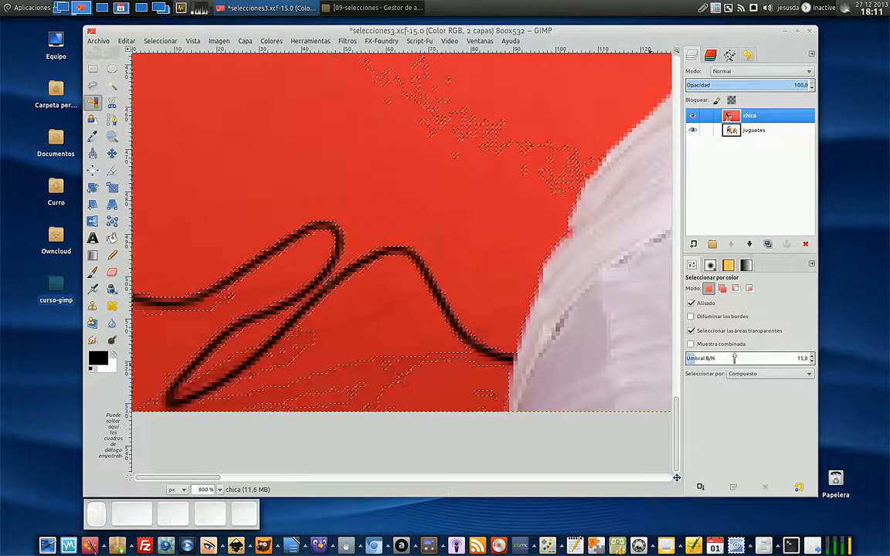
- Set the Select by Color threshold to 32.8 and reselect the red background from beneath the cable
drag(689, 361, 705, 361)
click(377, 390)
key(KP_Subtract)
key(KP_Subtract)
key(KP_Subtract)
key(KP_Subtract)
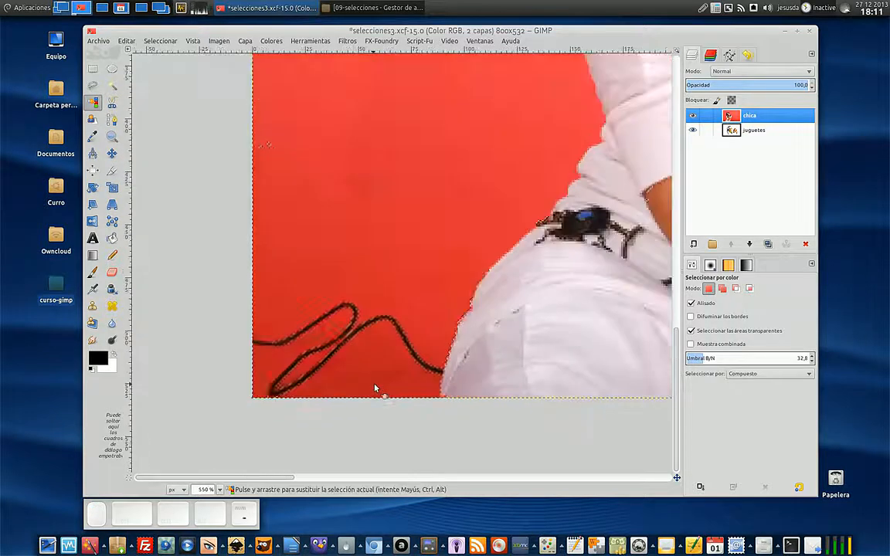
- Replace the color selection by sampling the lighter red background to the right of the woman's shoulder
key(KP_Subtract)
key(KP_Subtract)
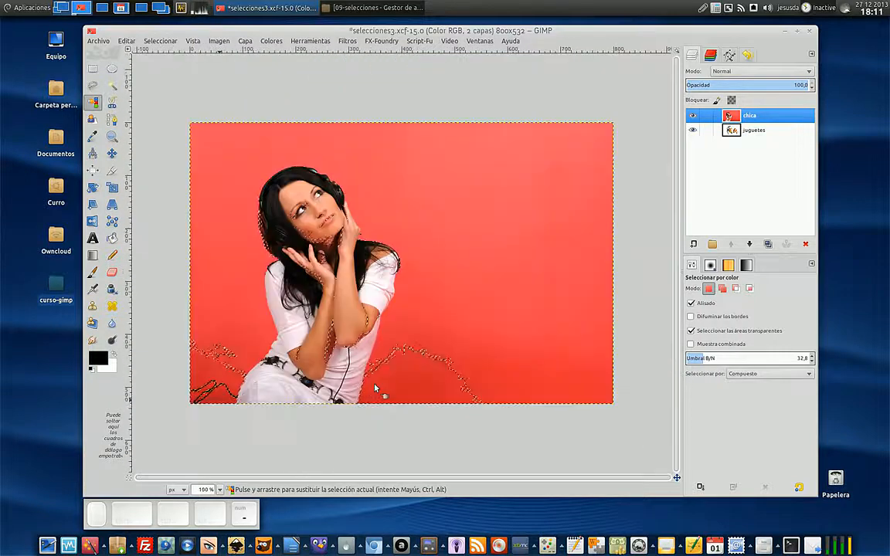
key(KP_Add)
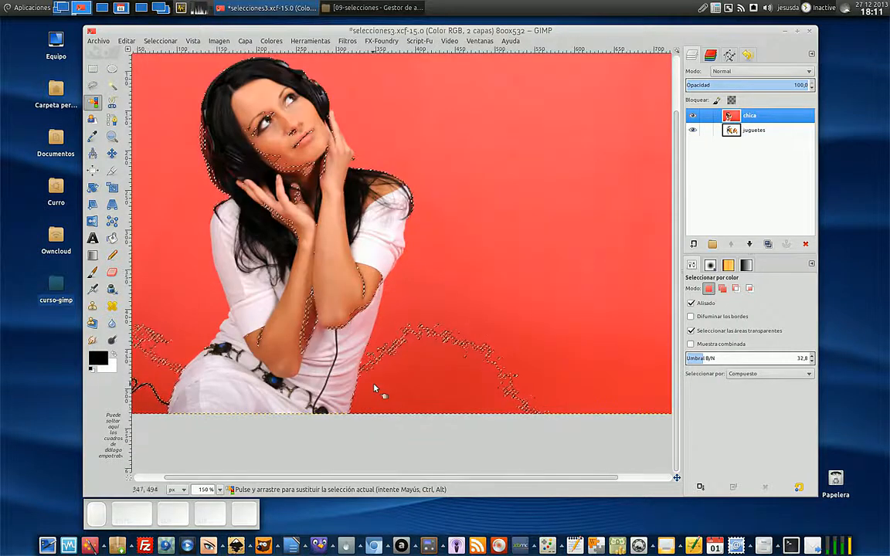
drag(451, 482, 288, 486)
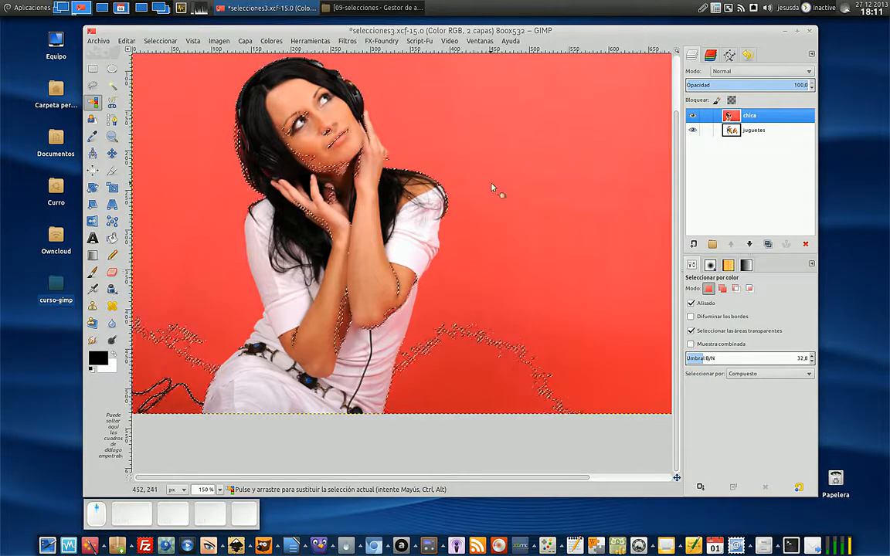
scroll(493, 188, up, 2)
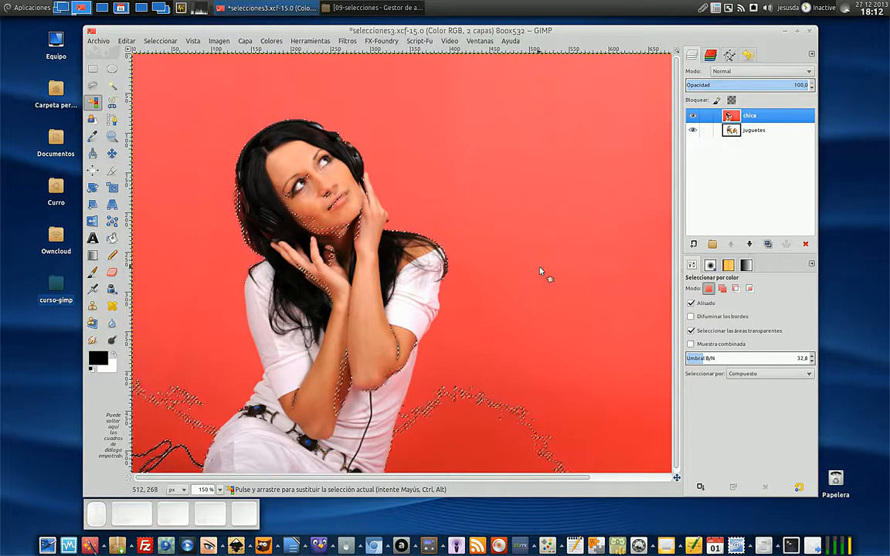
drag(541, 271, 513, 336)
click(526, 199)
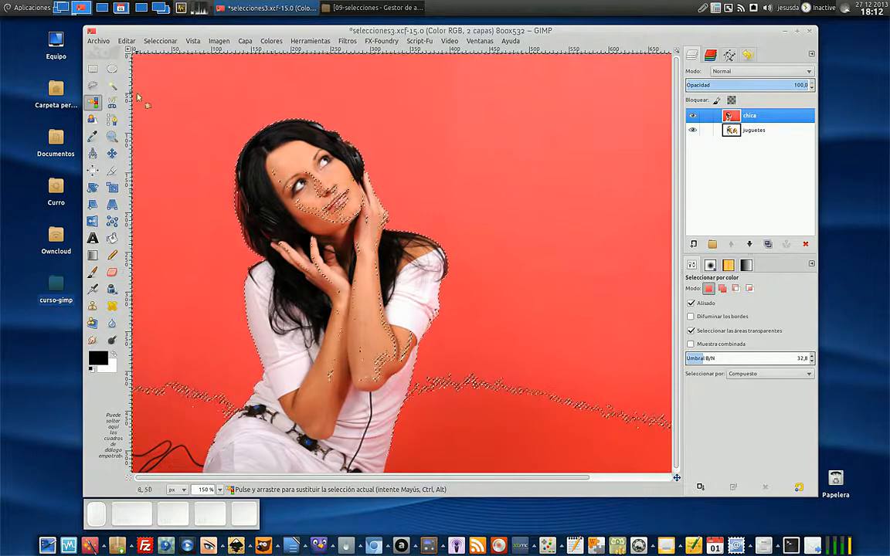
- Switch to Fuzzy Select and select the contiguous red background beside the woman for comparison with the color selection
key(u)
click(583, 297)
key(shift+o)
click(599, 226)
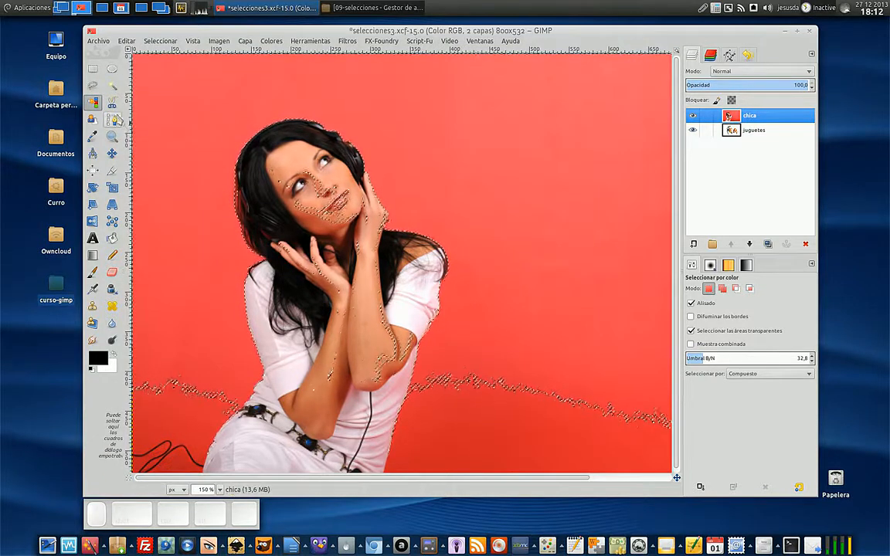
click(113, 86)
click(530, 221)
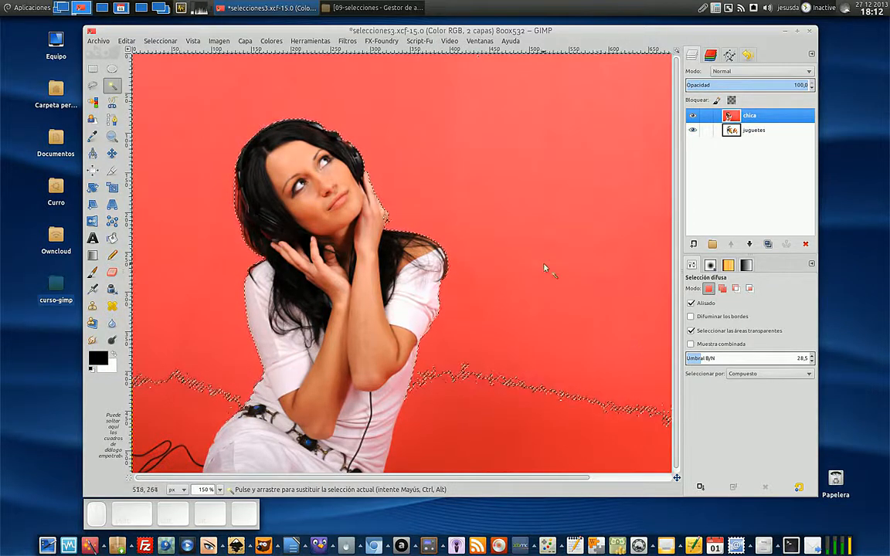
- Set the Fuzzy Select threshold to 21.9 and reselect the darker red background beside the woman's elbow
click(697, 358)
drag(698, 358, 695, 358)
click(474, 424)
click(497, 336)
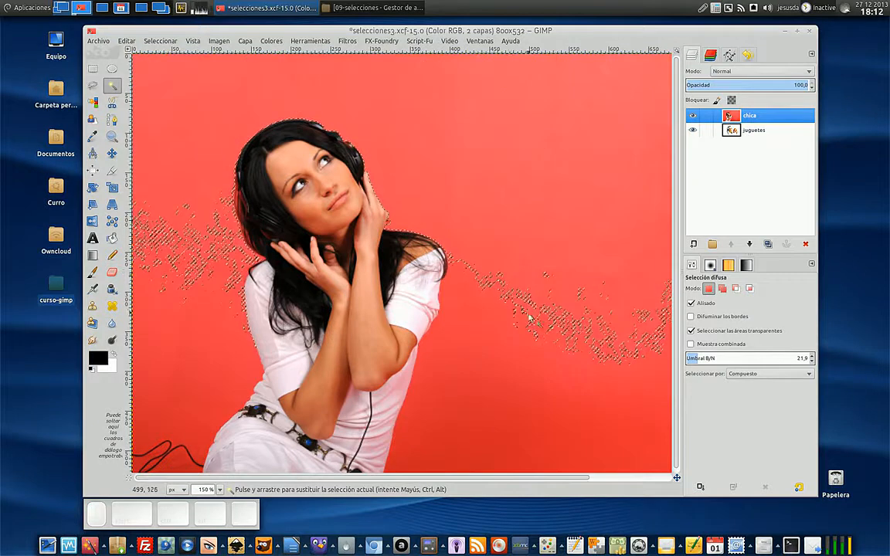
- Use Select by Color to sample the light red at the photo's upper right, and add the dark red near its lower edge
click(92, 101)
click(595, 390)
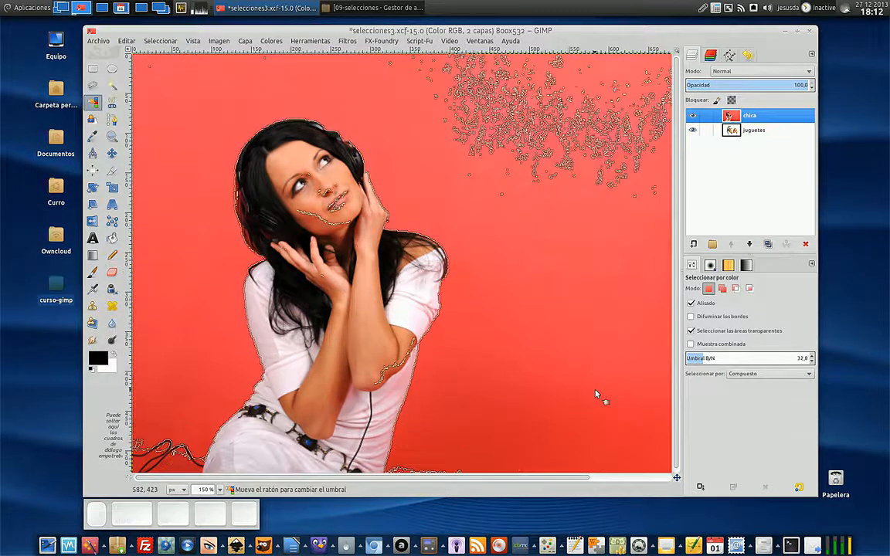
click(596, 130)
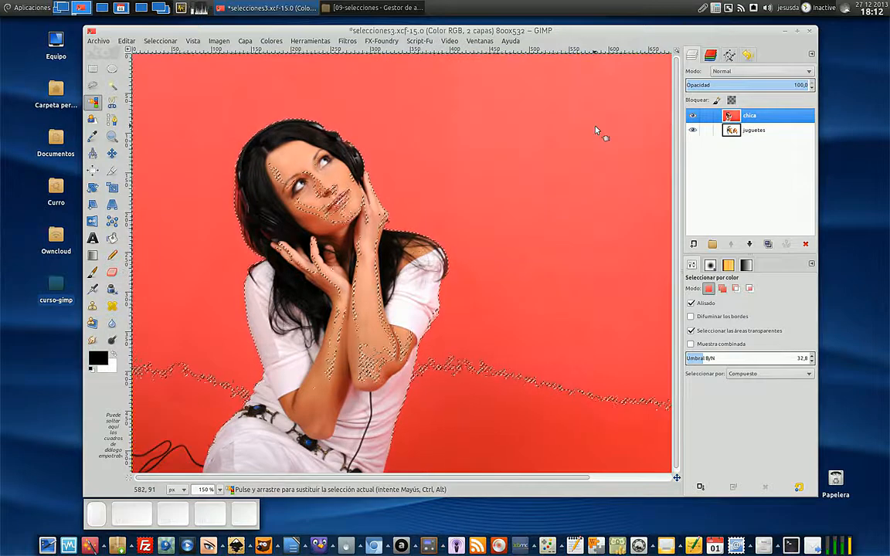
key(shift)
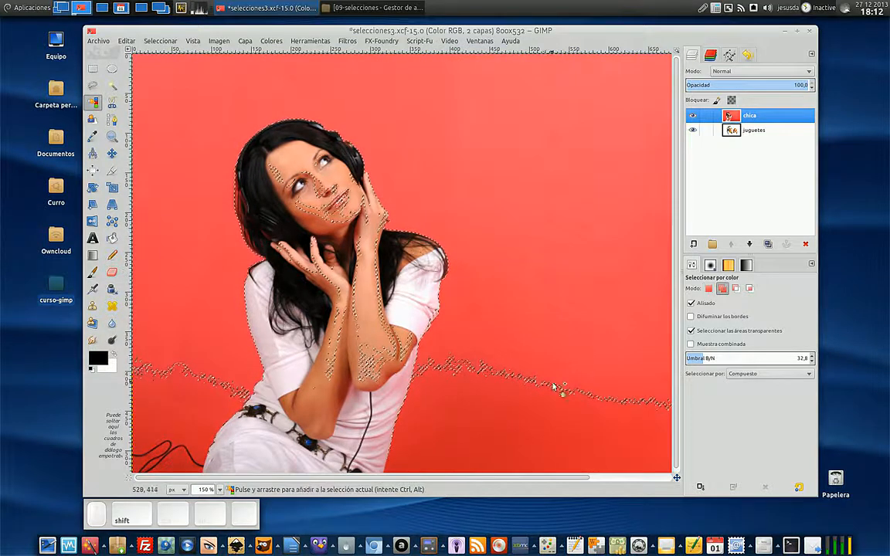
shift+click(551, 408)
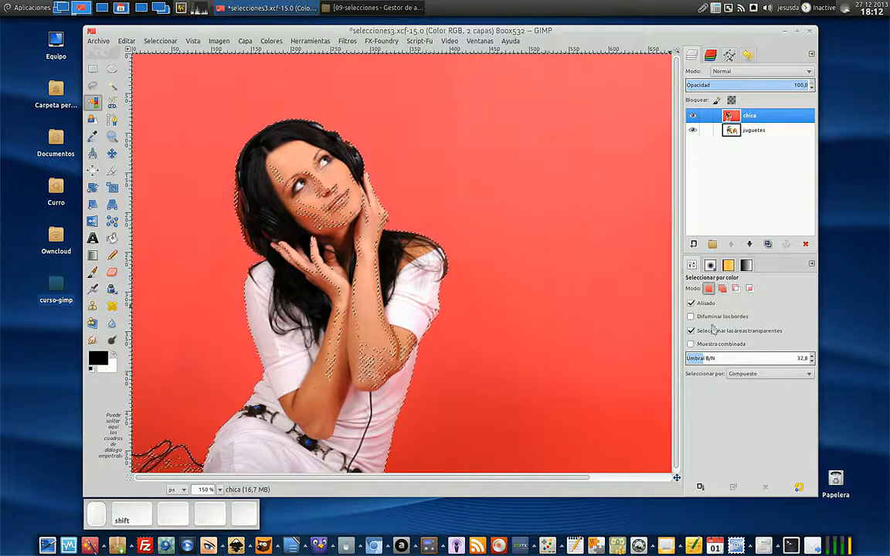
- Set the Select by Color threshold to 15 and resample the red background beside the woman's arm
click(803, 359)
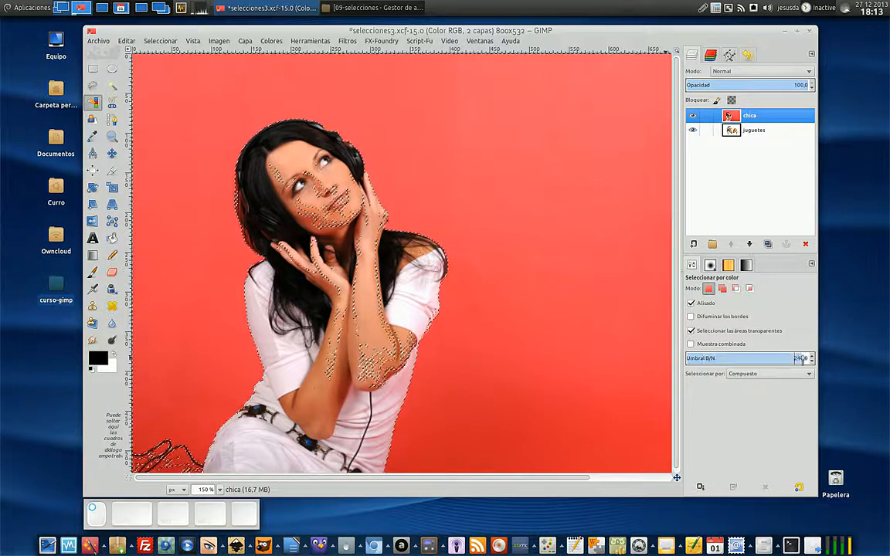
click(509, 296)
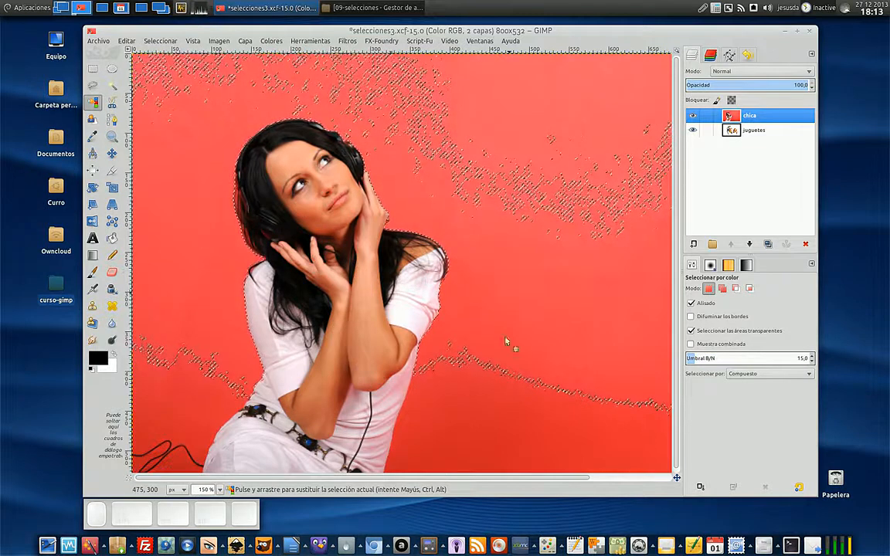
- Select the blue of the belt's stones by color, sampling the first stone at the waist
ctrl+scroll(437, 456, up, 2)
ctrl+scroll(437, 458, up, 1)
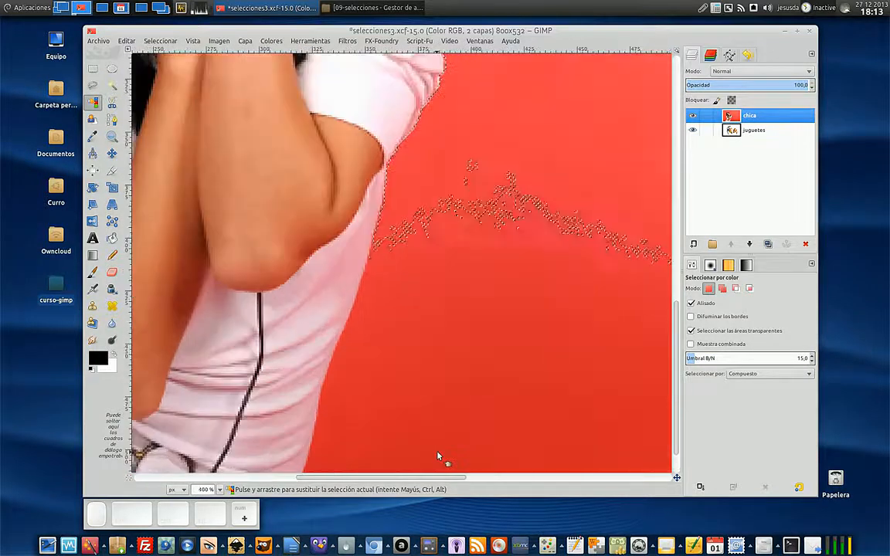
scroll(437, 458, down, 1)
drag(446, 480, 340, 490)
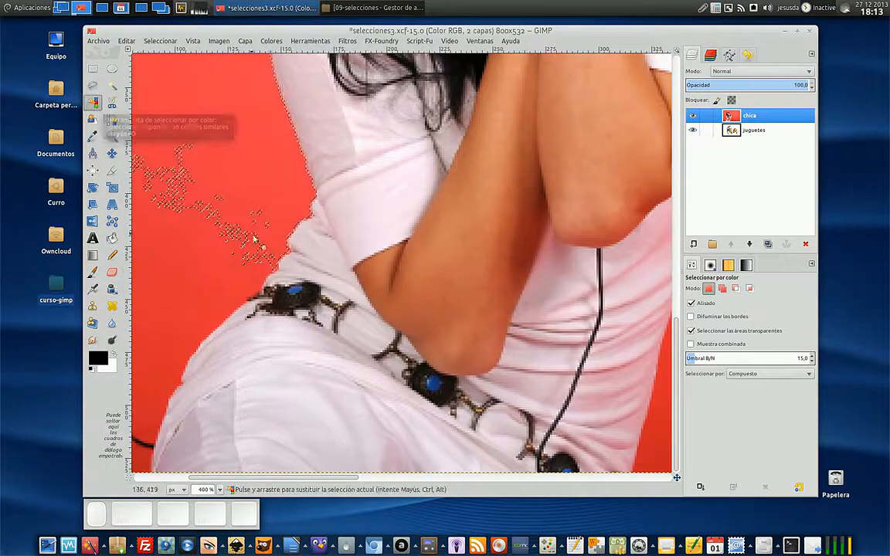
click(296, 294)
- Try to add another shade from the first belt stone to the color selection, and undo that addition
key(shift)
shift+click(300, 292)
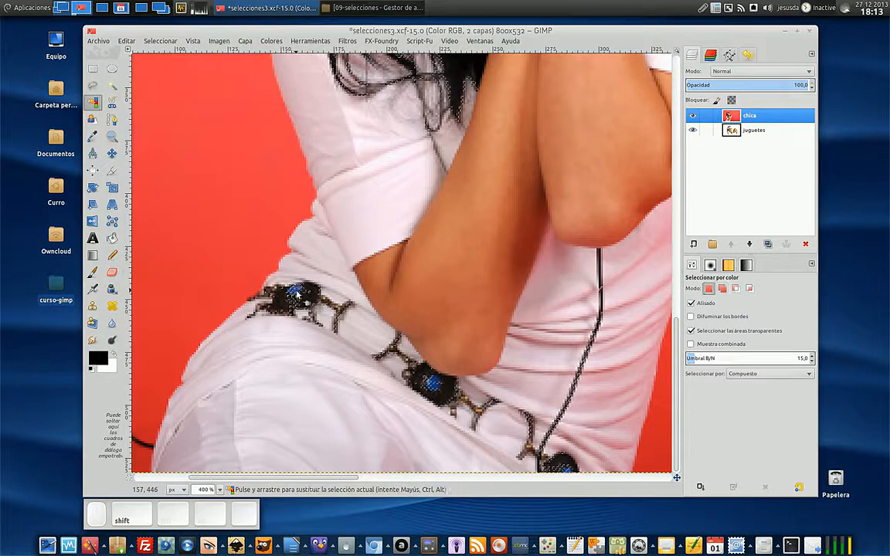
key(ctrl+z)
key(shift)
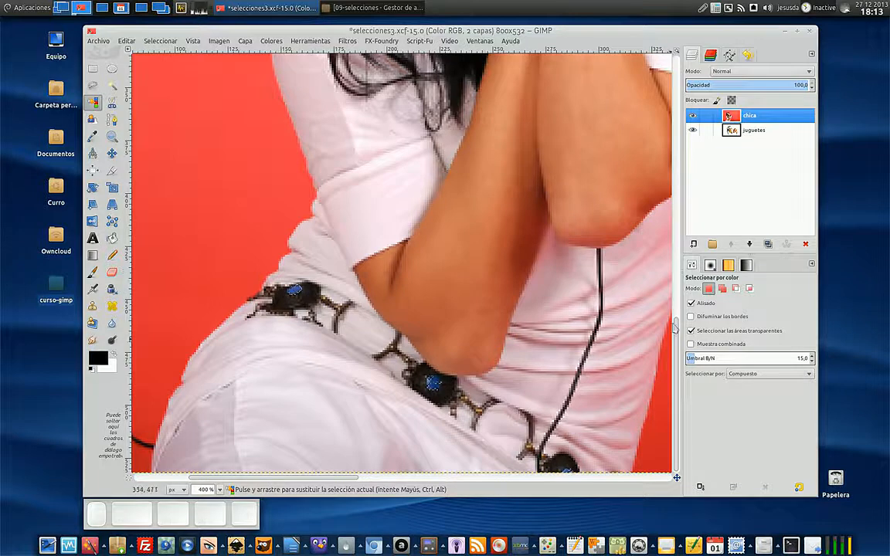
scroll(318, 478, right, 4)
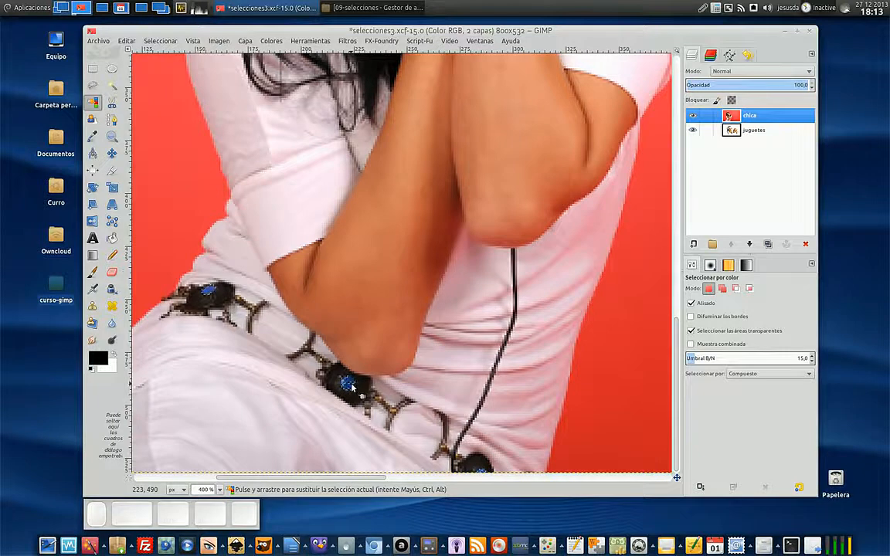
- Use Fuzzy Select on the first blue belt stone and add the other two blue stones to the selection
click(112, 88)
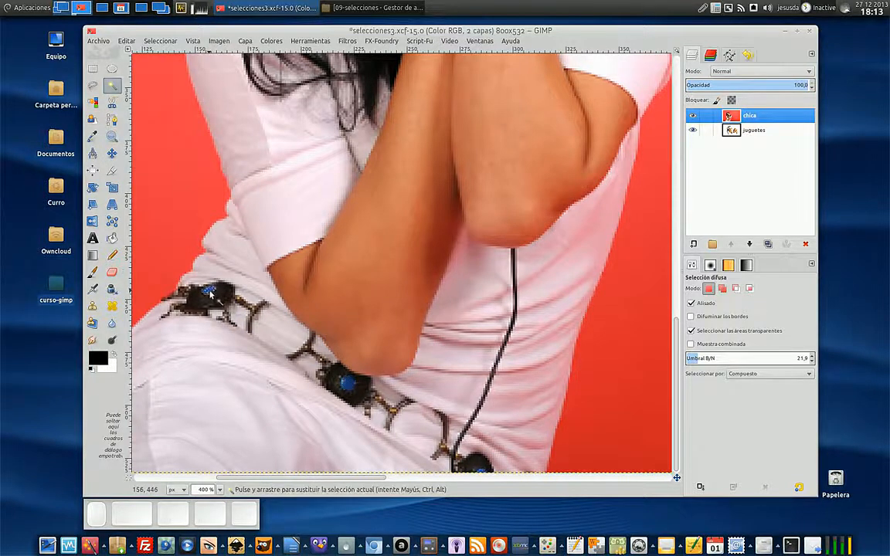
key(shift)
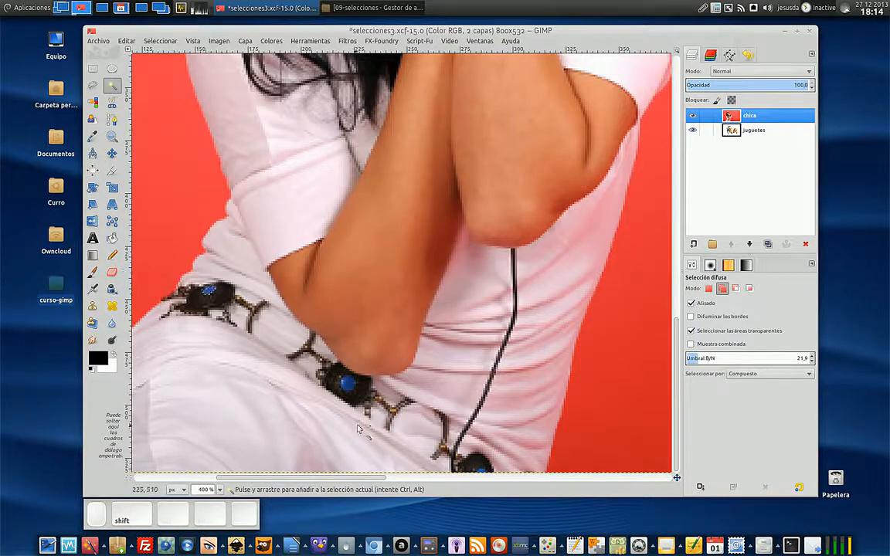
shift+click(345, 386)
shift+click(345, 385)
shift+click(482, 473)
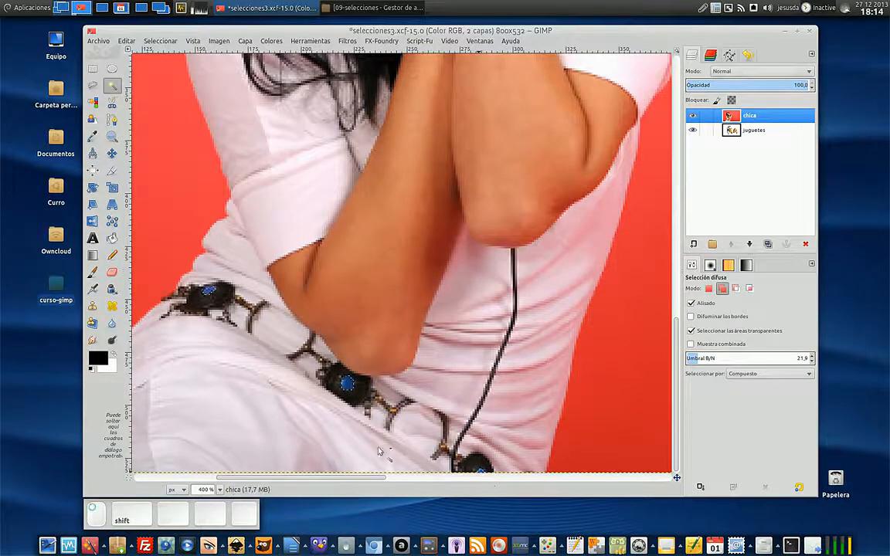
- Return to Select by Color and add the blue shades of the middle belt stone to the selection
click(93, 101)
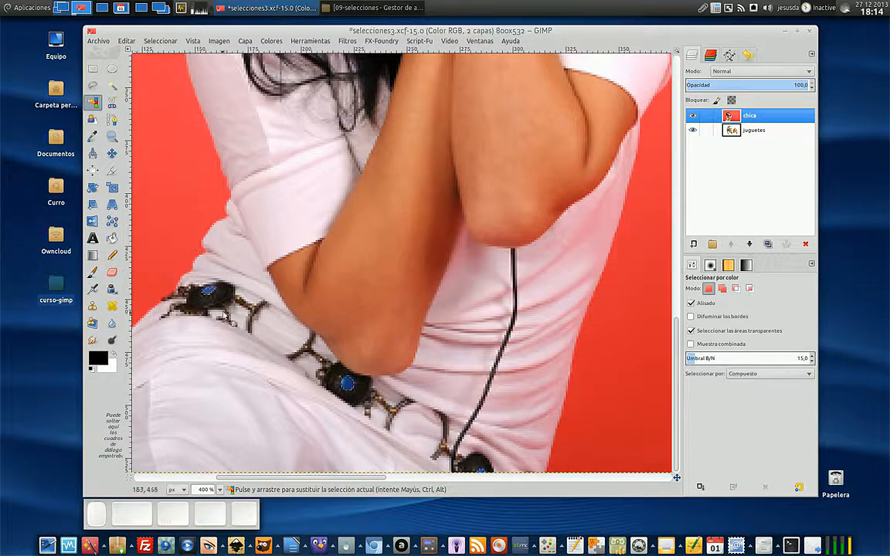
key(shift)
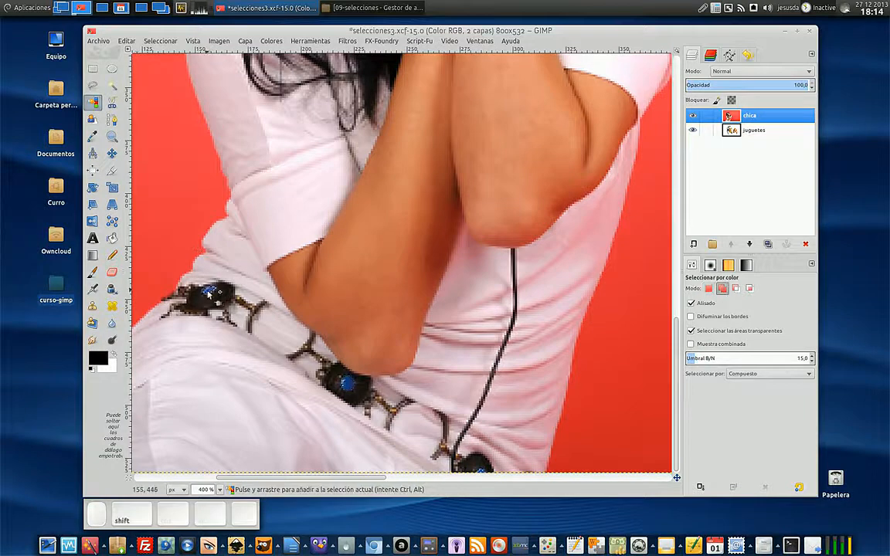
shift+click(347, 384)
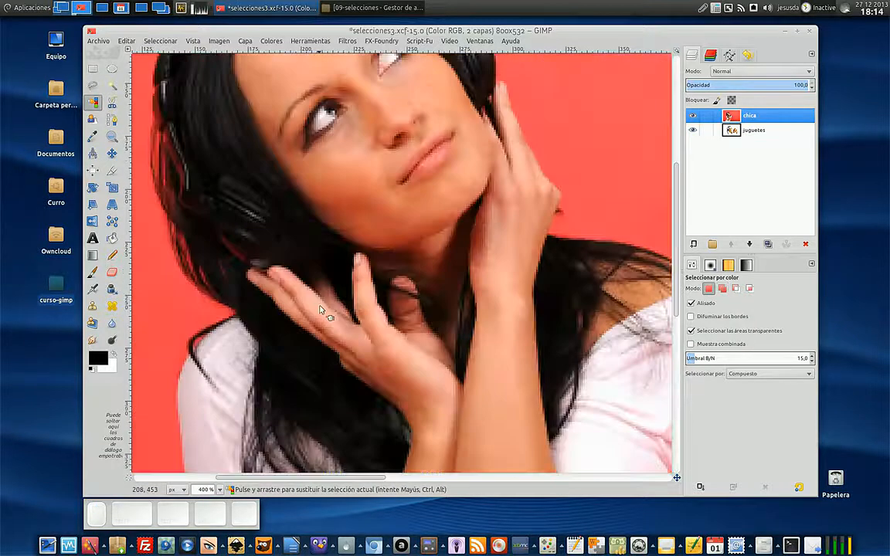
- Select the white dress by color from the sleeve, adding shades sampled from the torso, skirt, other sleeve and waist
scroll(320, 309, down, 3)
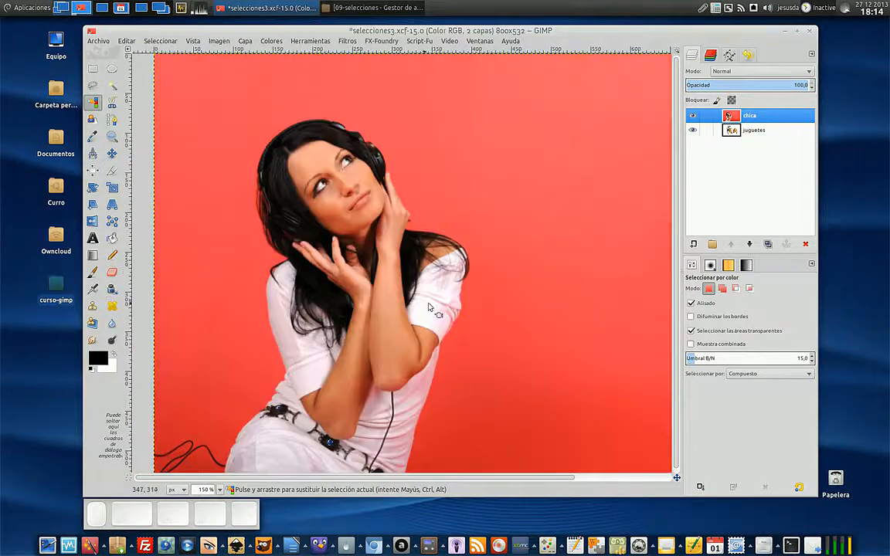
click(428, 307)
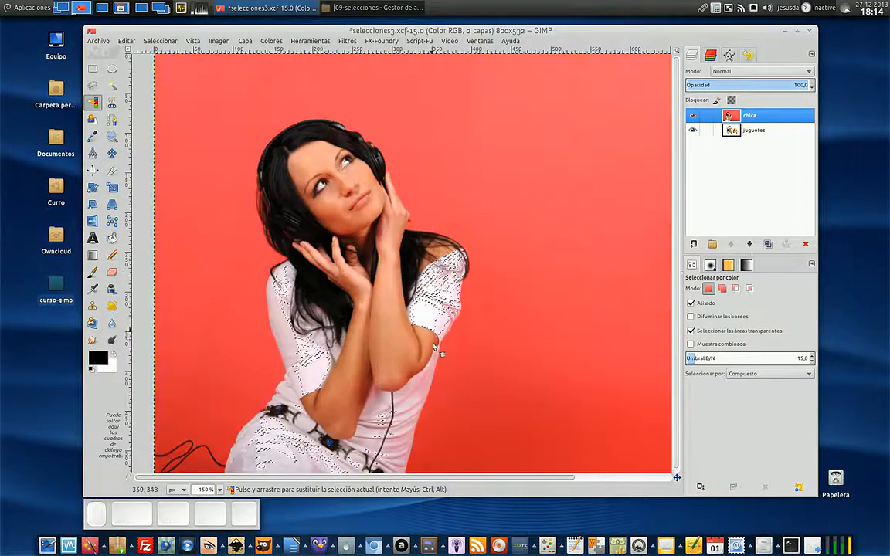
shift+click(423, 379)
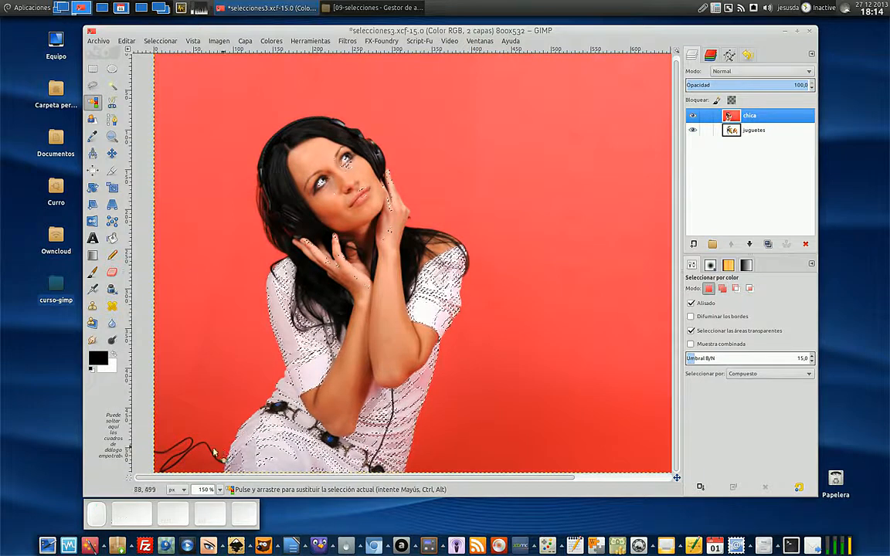
shift+click(275, 461)
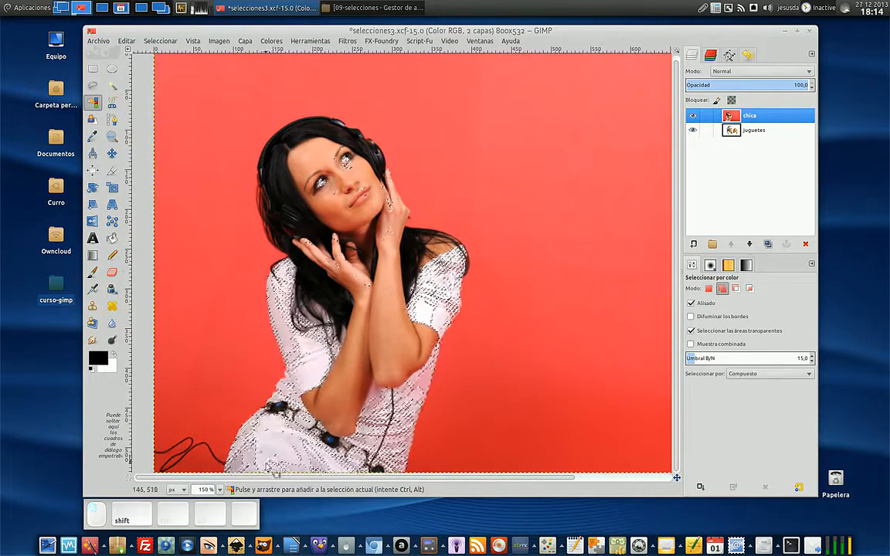
shift+click(241, 468)
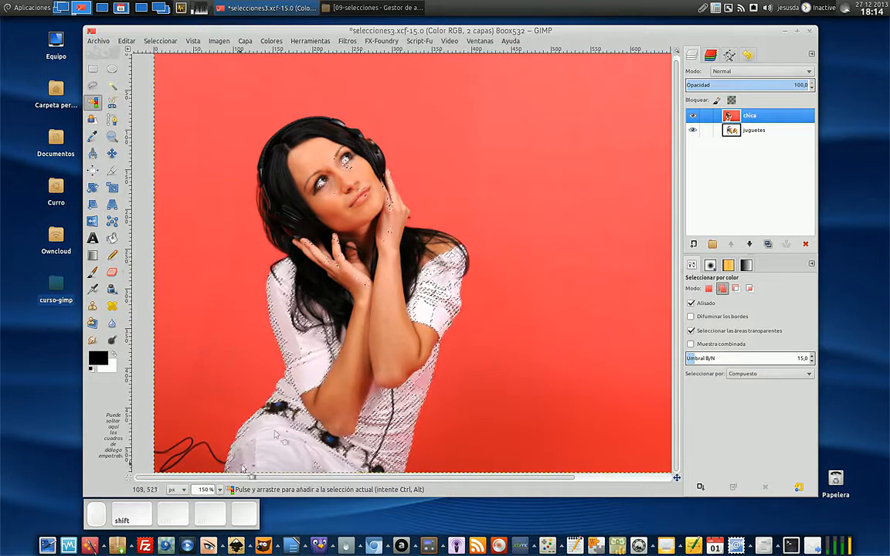
shift+click(299, 368)
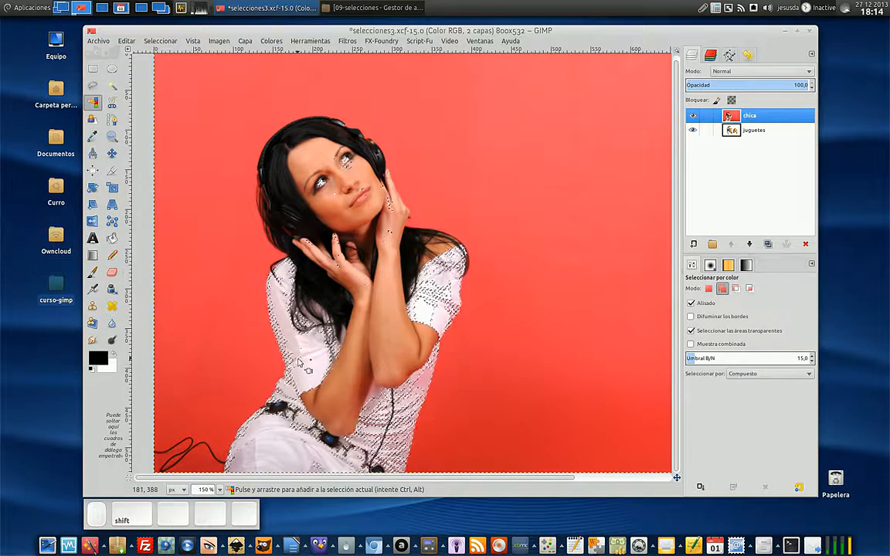
shift+click(298, 368)
shift+click(357, 433)
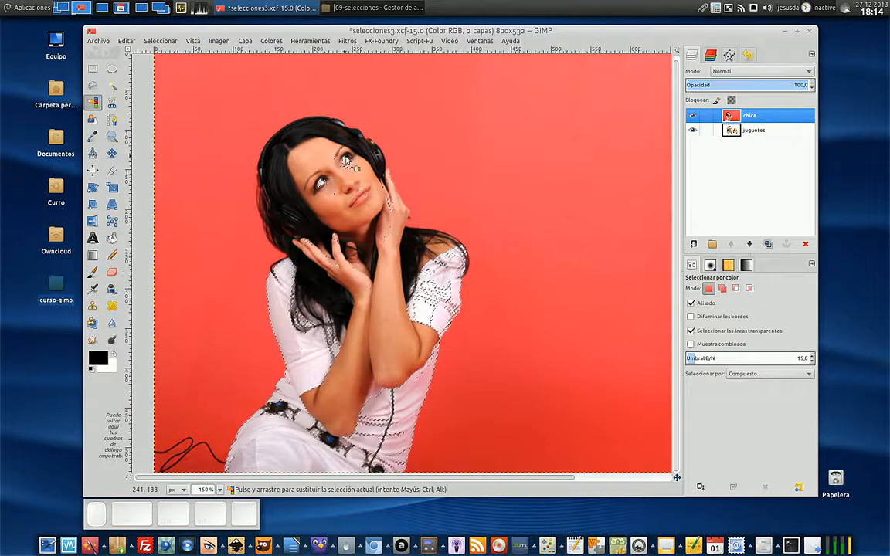
- Examine the color selection closely around the eyes, lips and fingers, and across the whole photo
scroll(350, 175, up, 3)
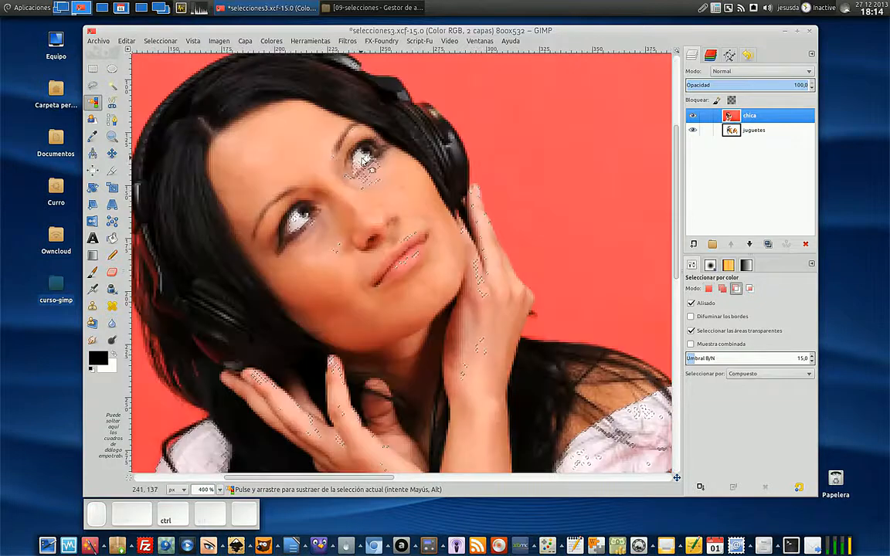
scroll(350, 175, up, 2)
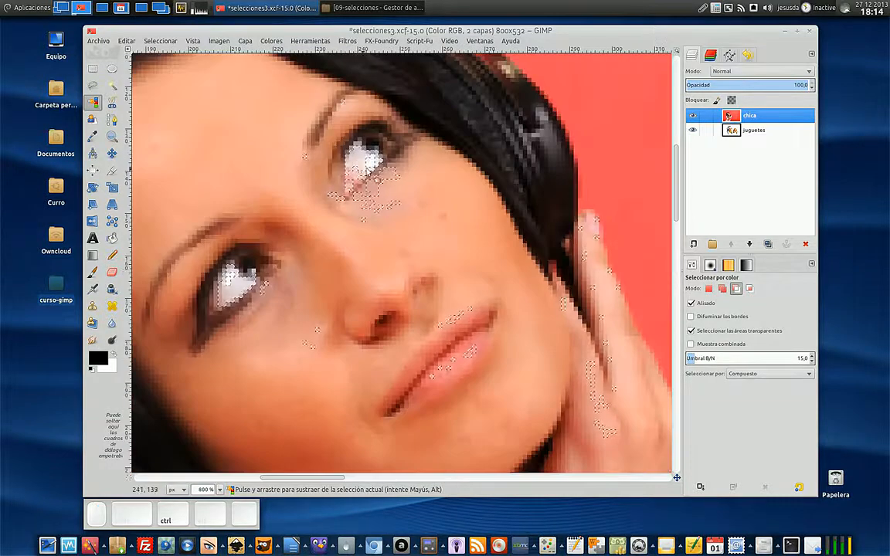
scroll(488, 354, down, 9)
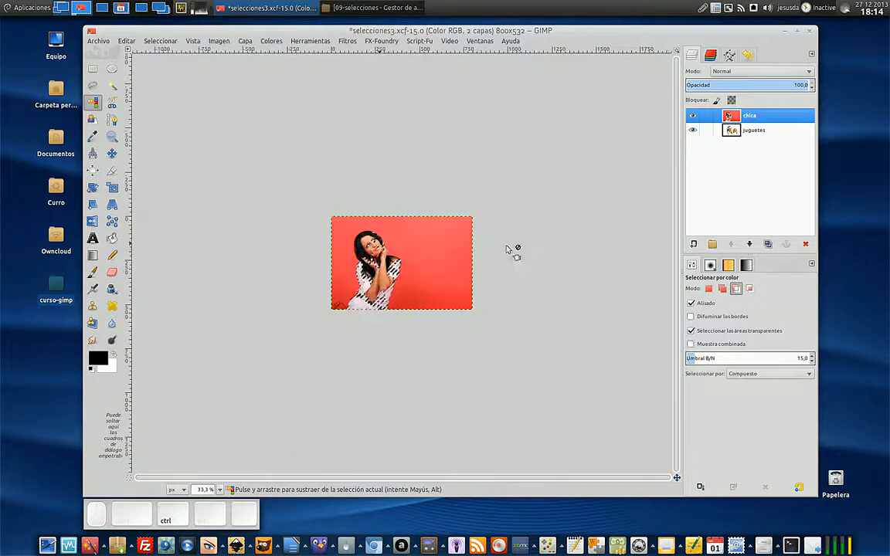
- Select the woman's black hair tones by color, and clear the selection
scroll(295, 261, up, 4)
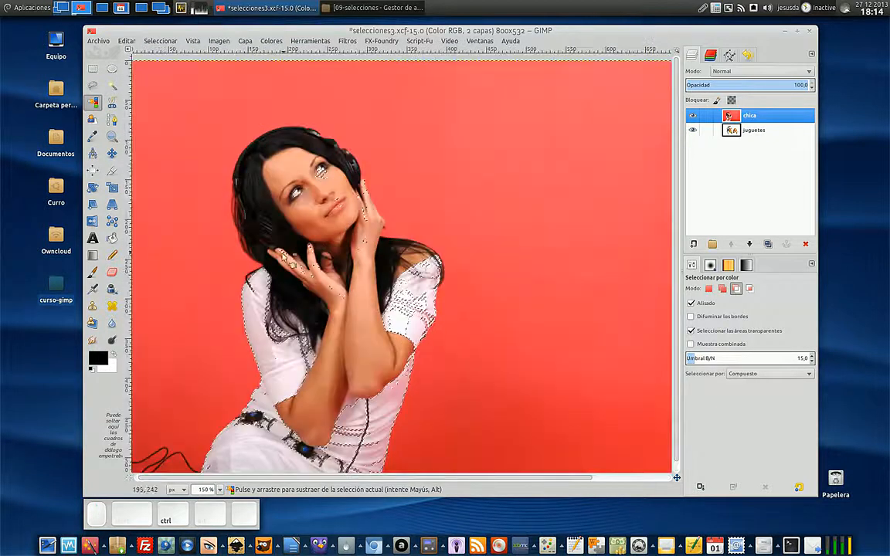
click(438, 312)
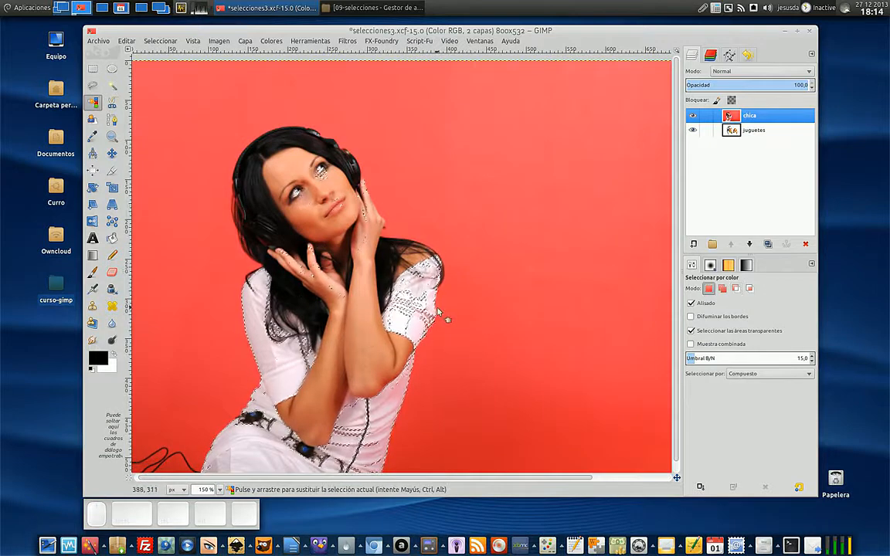
click(297, 321)
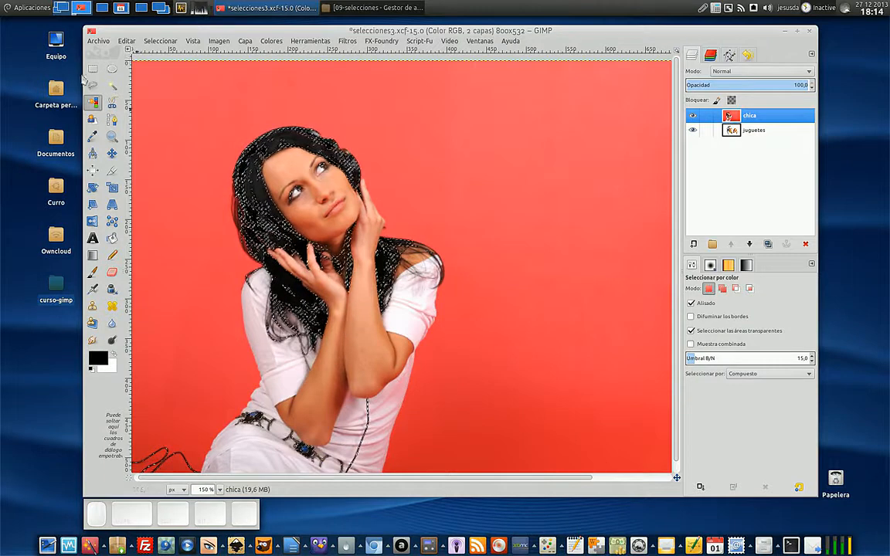
click(160, 40)
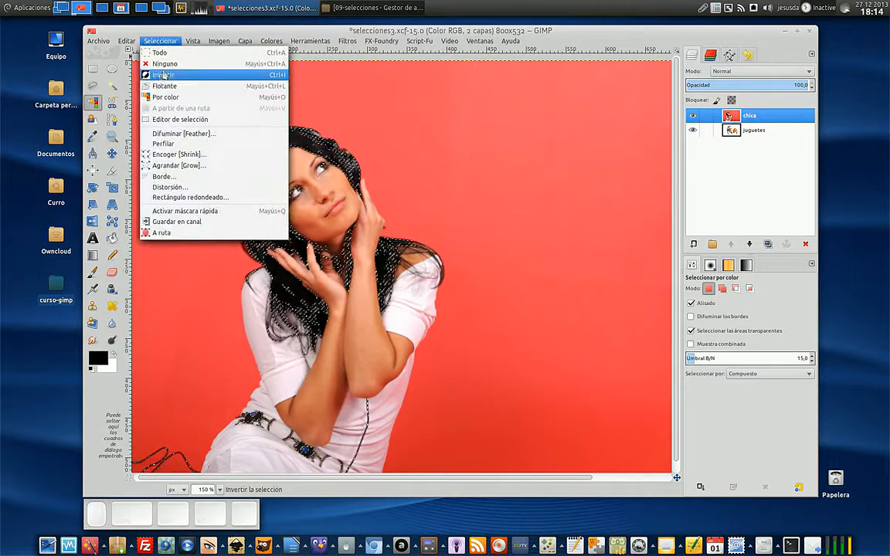
click(161, 76)
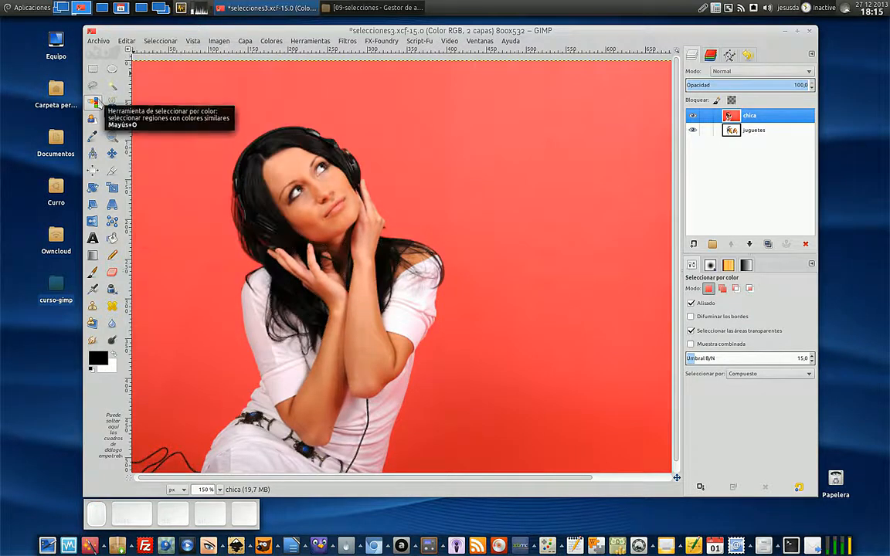
- Try Fuzzy Select on two different spots of the red background beside and above the woman, and clear the selection
click(92, 101)
scroll(476, 263, down, 1)
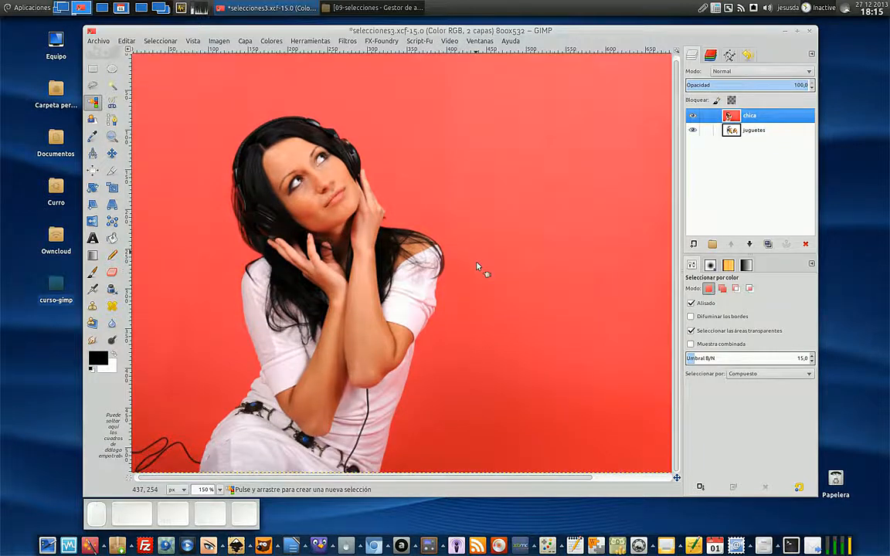
drag(507, 480, 471, 481)
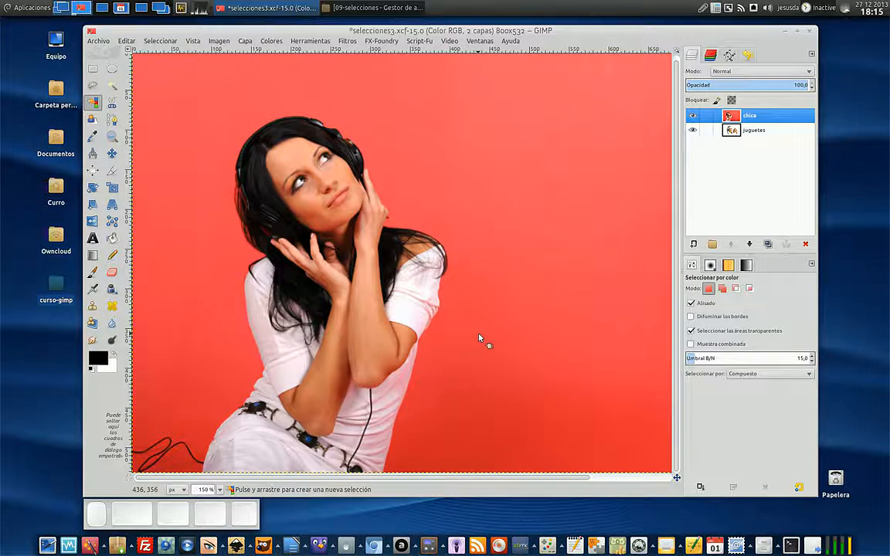
click(113, 89)
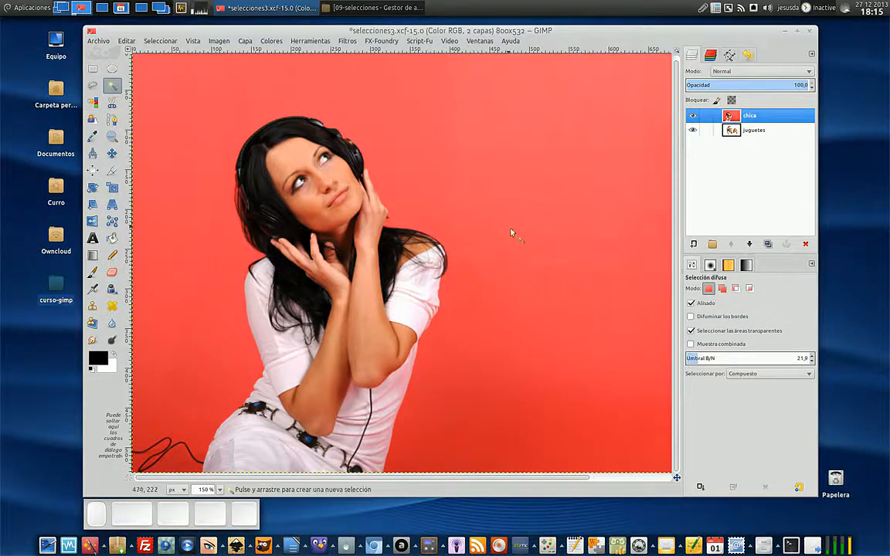
click(516, 244)
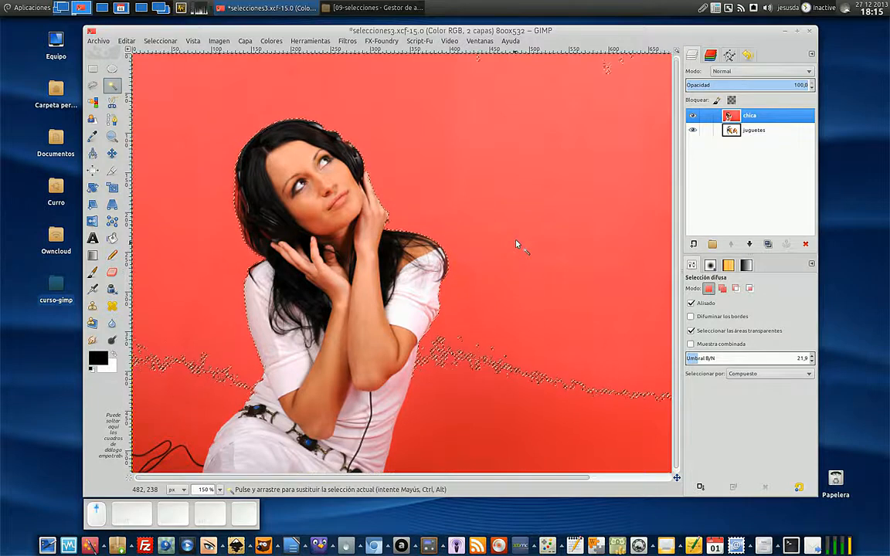
click(608, 77)
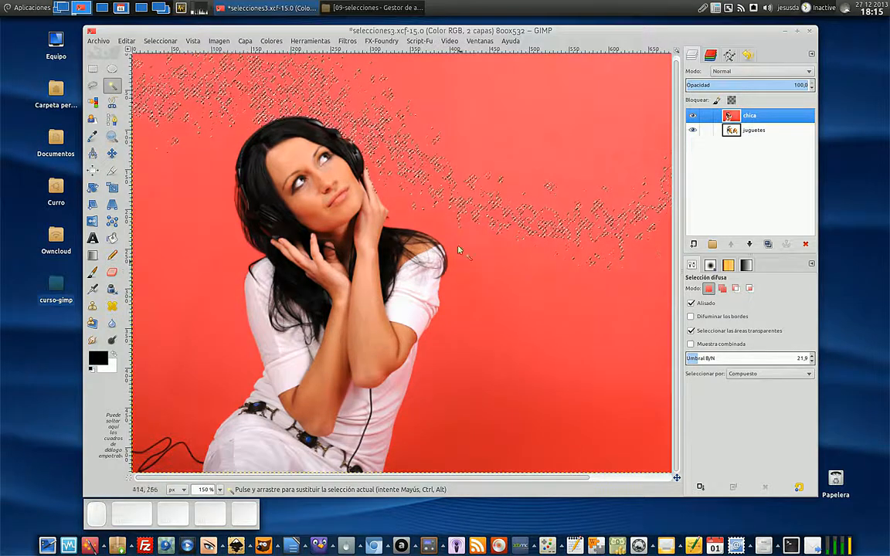
click(160, 41)
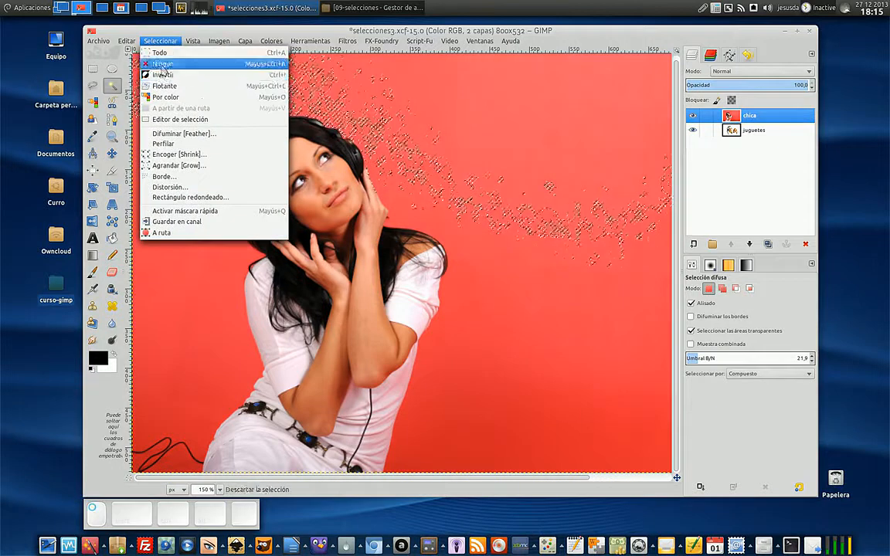
click(162, 66)
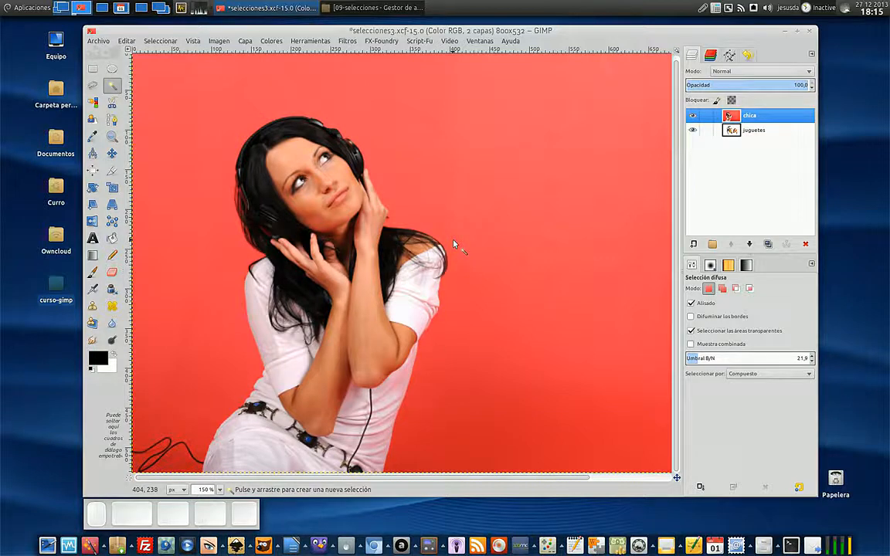
- Hide the chica layer and make the juguetes layer active
click(694, 115)
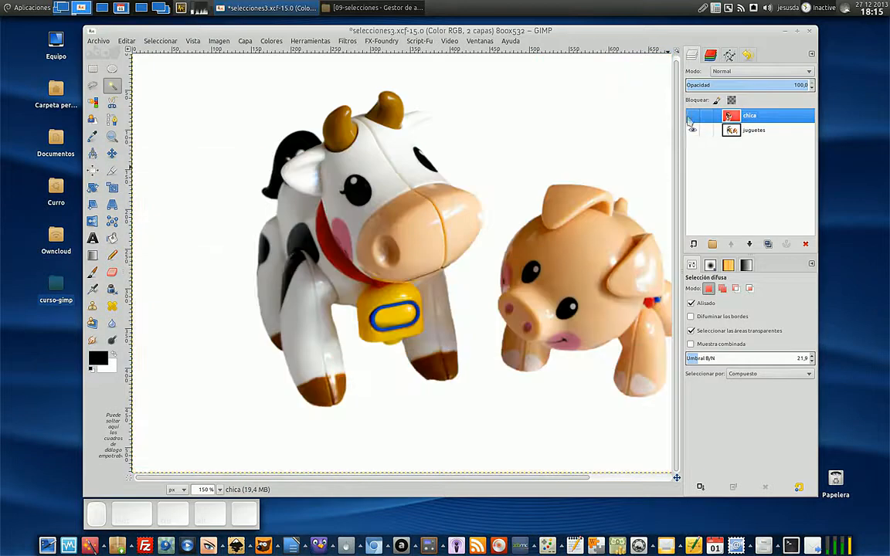
click(730, 130)
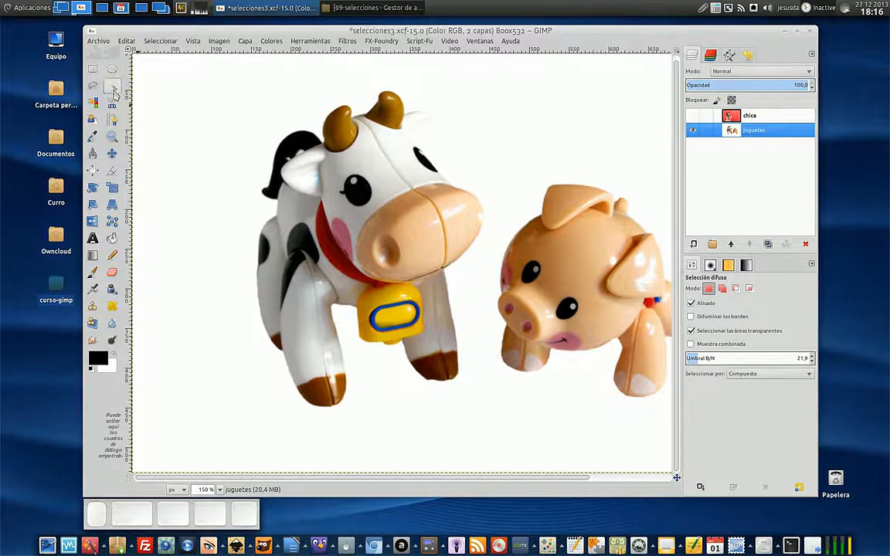
drag(472, 479, 556, 488)
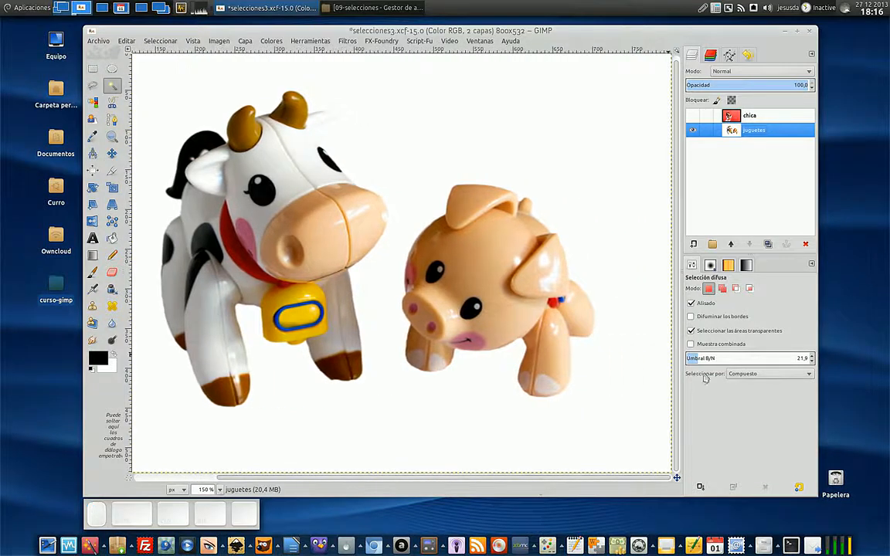
- Enable feathered edges with radius 10 for Fuzzy Select and select the white background around the toys
click(714, 321)
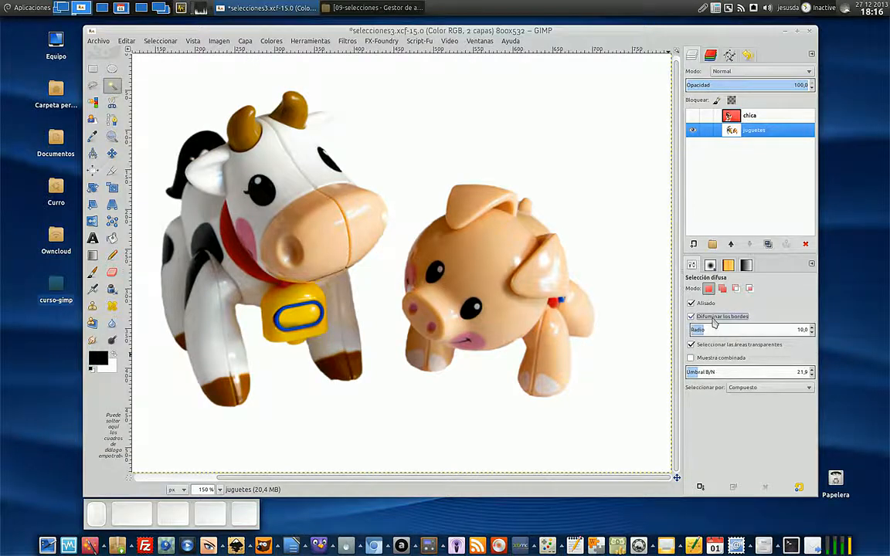
click(713, 321)
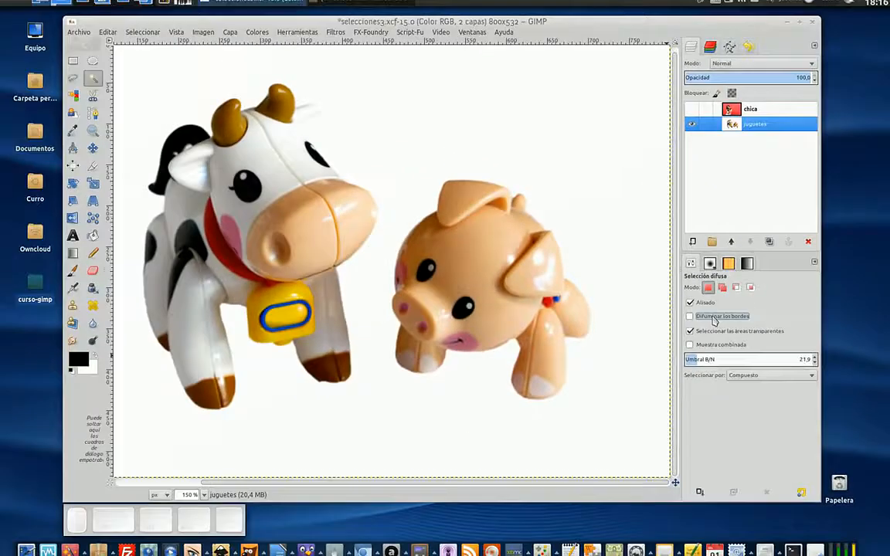
click(714, 316)
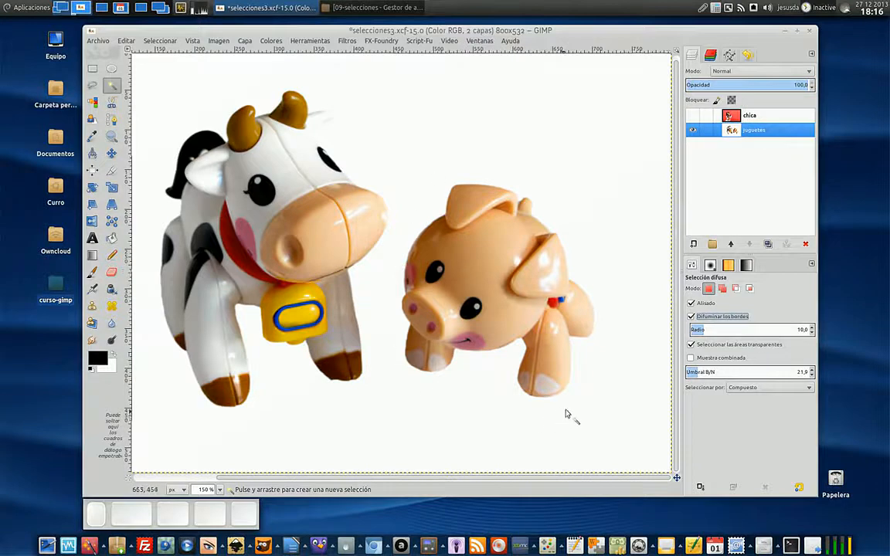
click(589, 401)
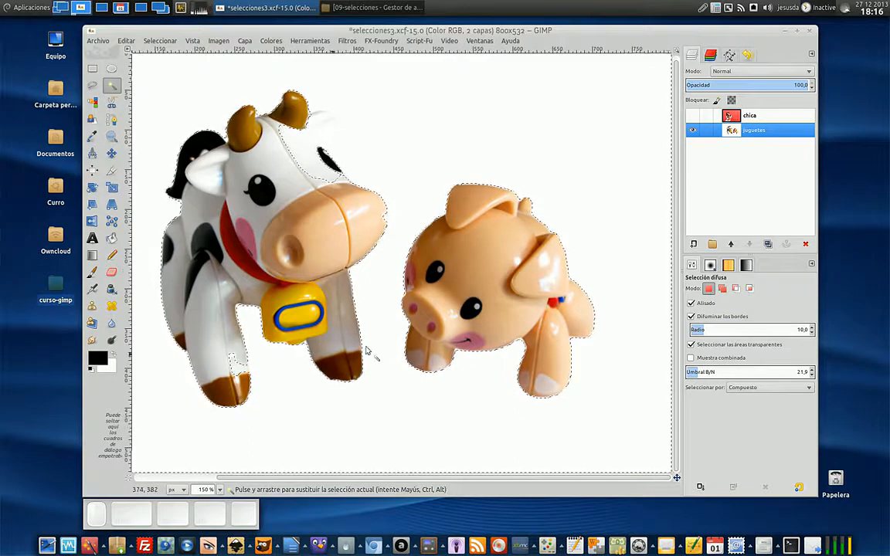
- Invert the background selection to cover the two toys
click(92, 68)
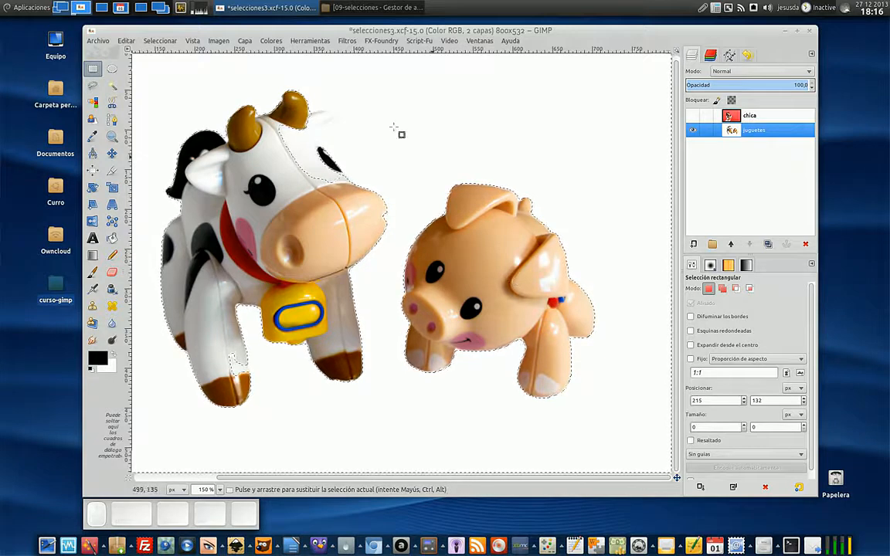
click(155, 41)
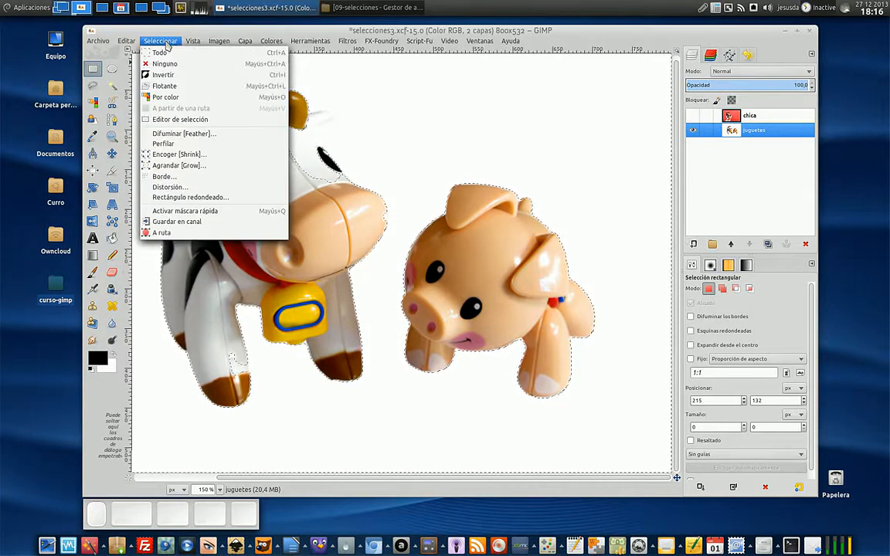
click(162, 75)
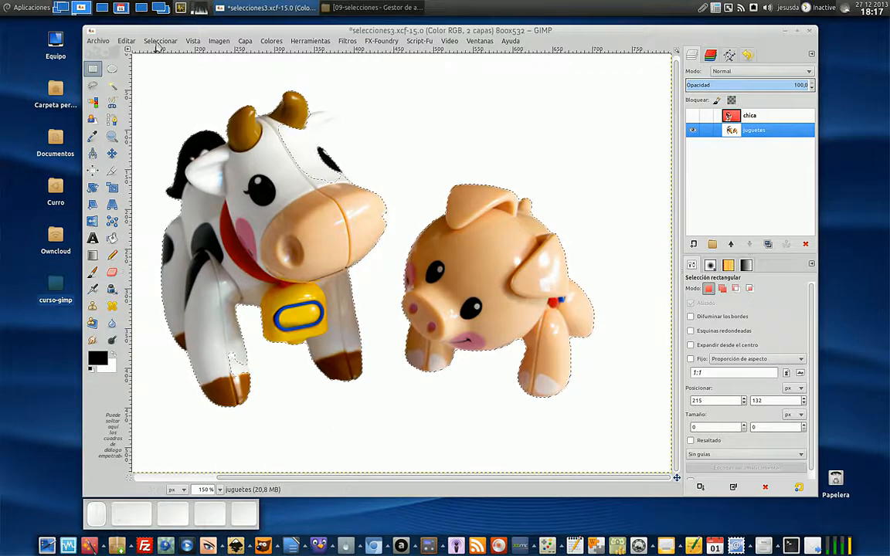
- Subtract a rectangle of about 310 × 446 px around the cow from the selection and return to Fuzzy Select
click(736, 288)
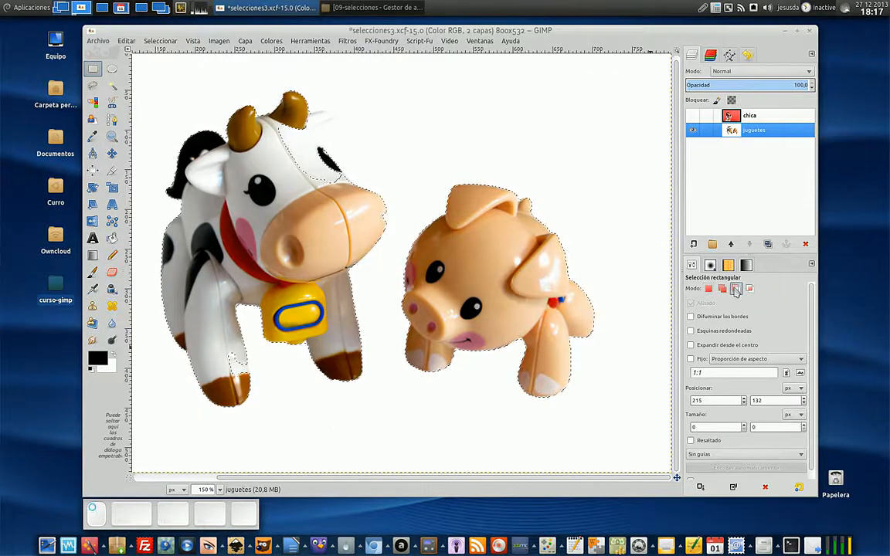
drag(145, 75, 390, 428)
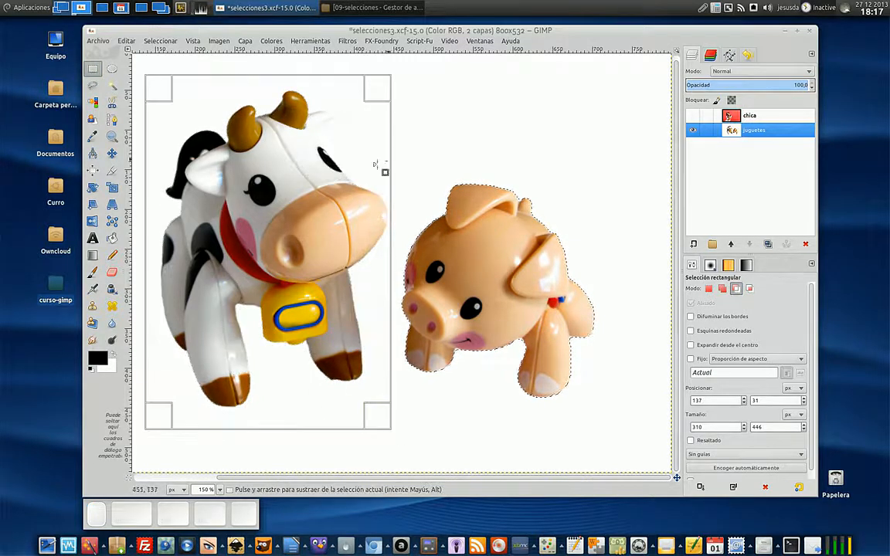
click(92, 85)
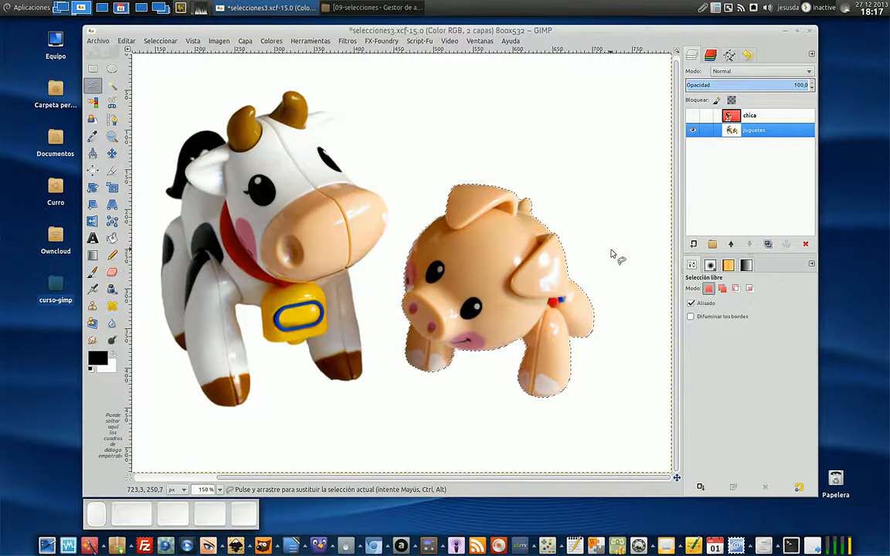
click(112, 86)
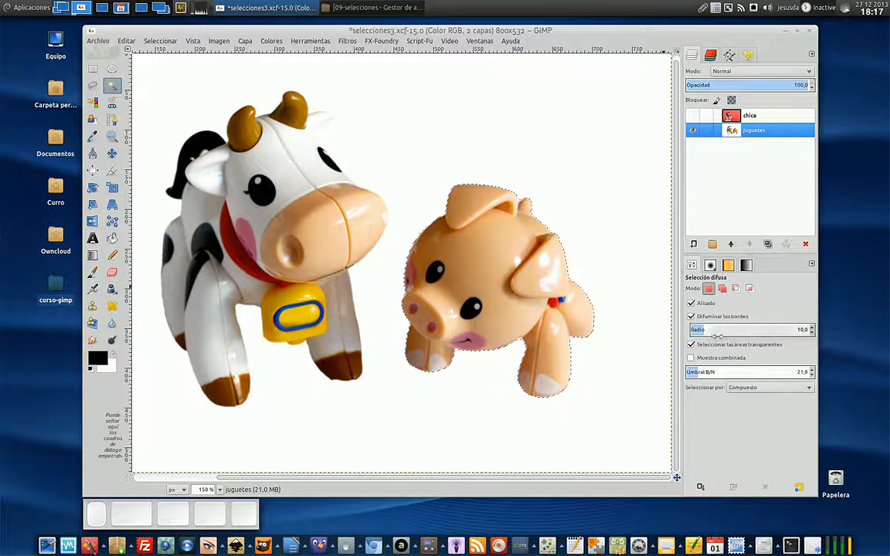
- Create a new 800 × 532 px image and fill it with black
click(103, 43)
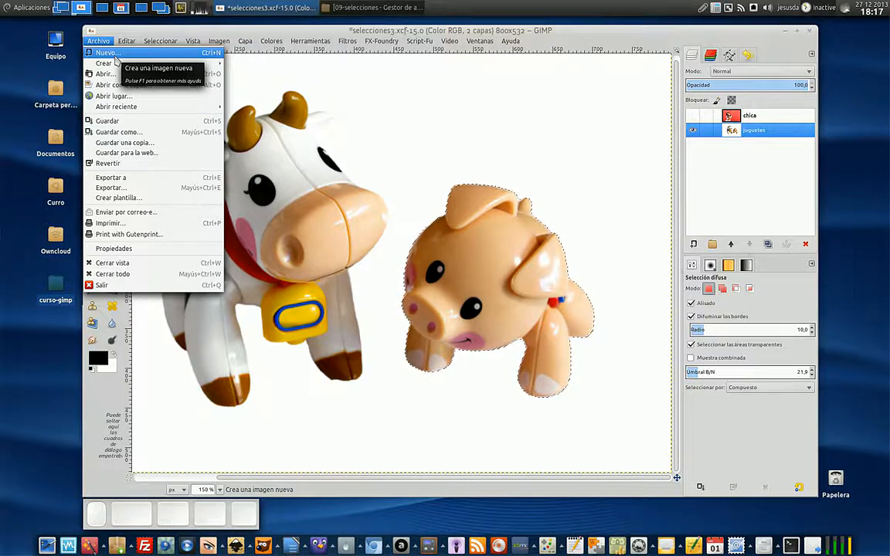
click(114, 55)
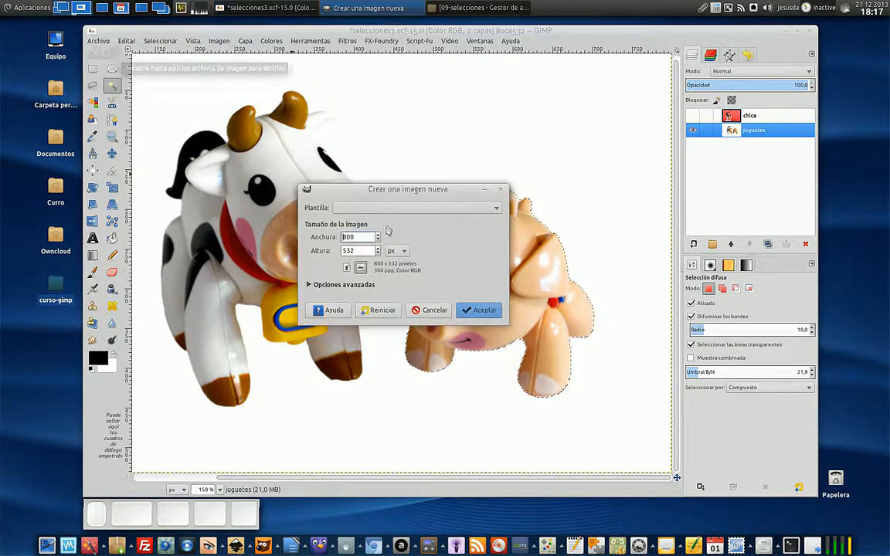
click(469, 312)
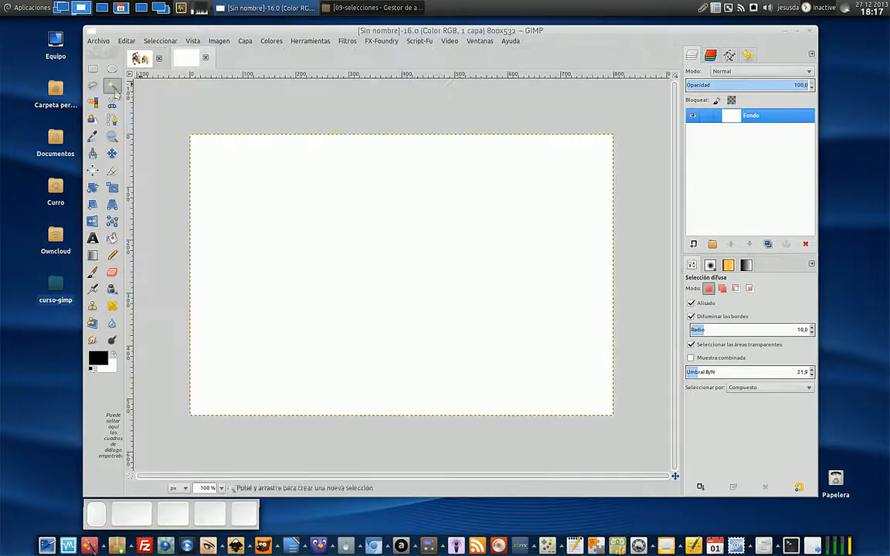
drag(96, 360, 382, 323)
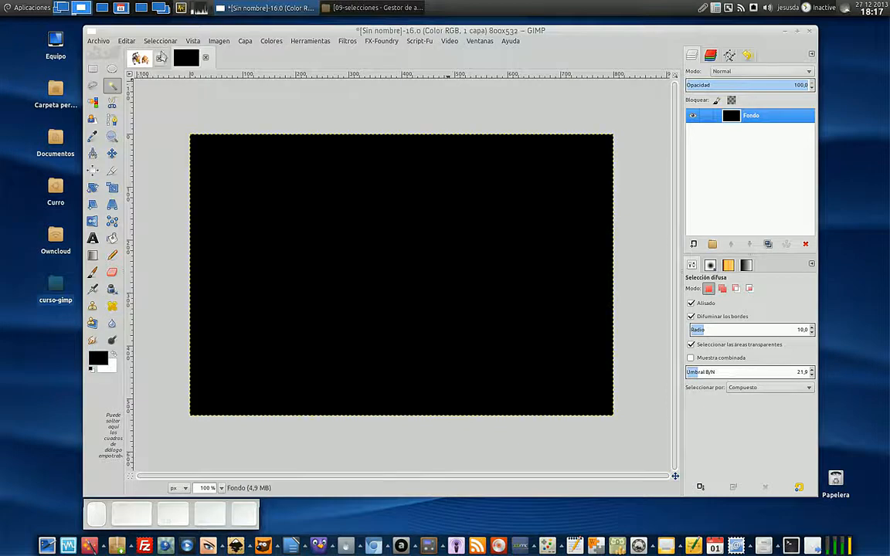
- Copy the feathered pig selection from selecciones3.xcf and paste it into the new black image
click(141, 60)
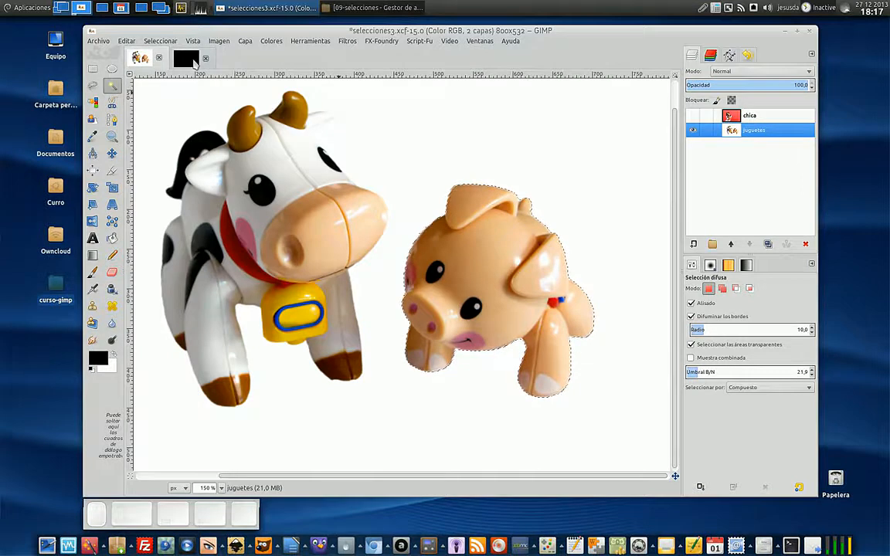
click(185, 62)
click(138, 58)
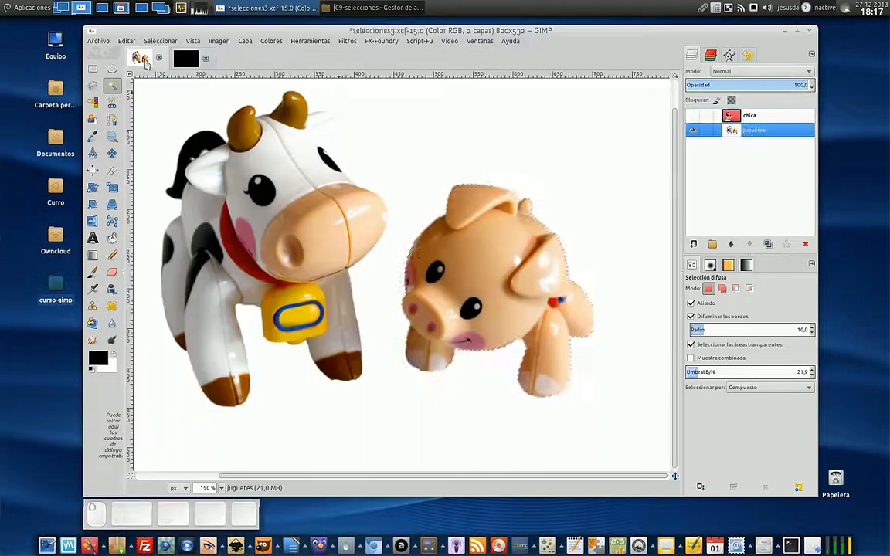
click(179, 58)
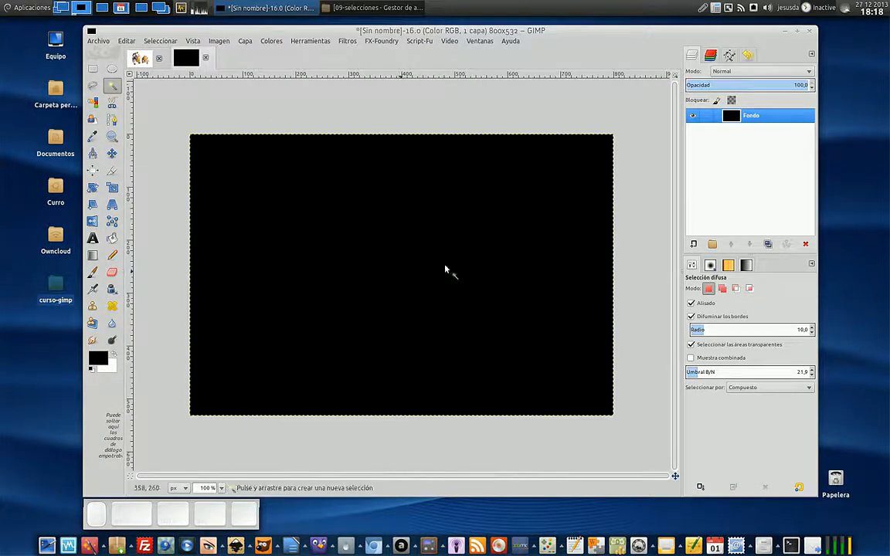
click(139, 59)
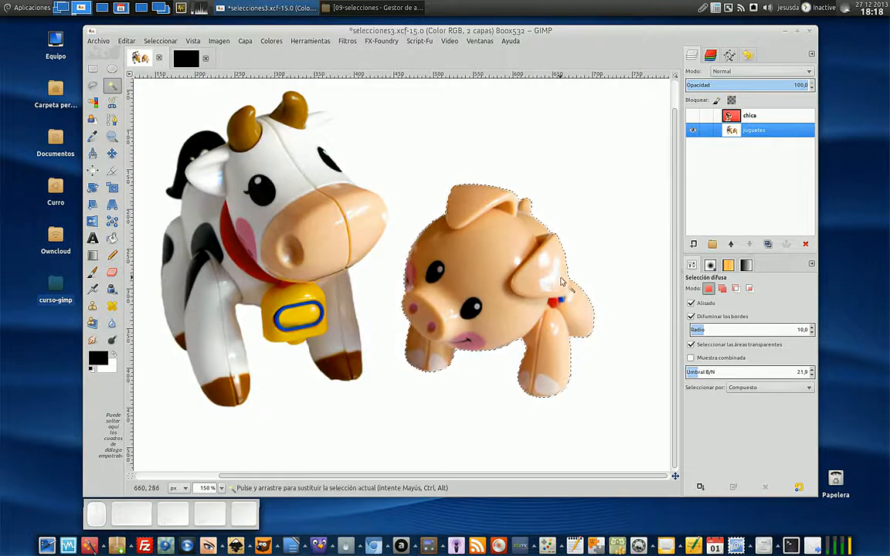
click(193, 58)
key(ctrl+v)
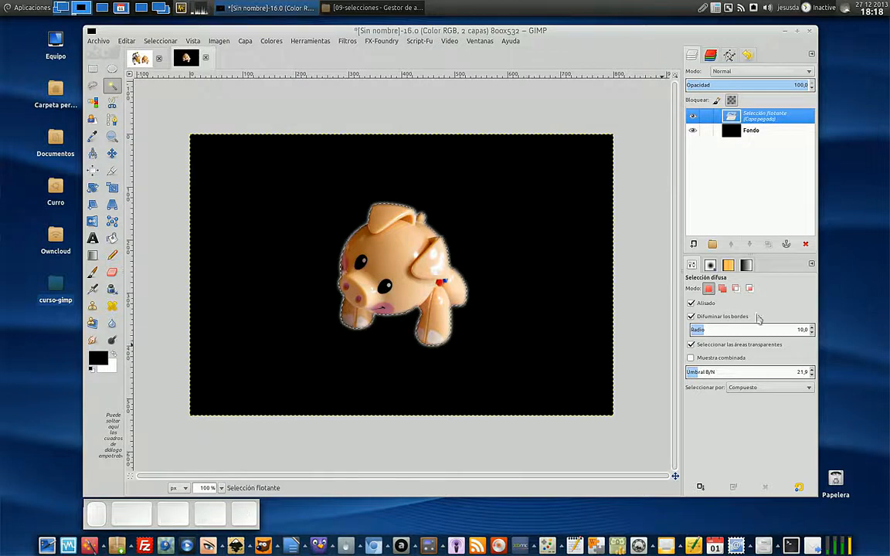
- Convert the floating pasted pig into a new layer above the black background
key(shift+ctrl+n)
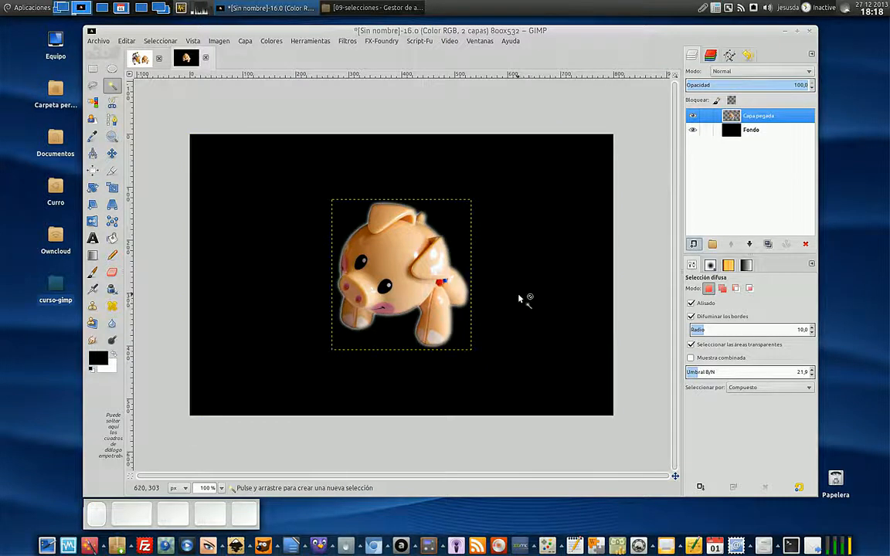
scroll(519, 297, up, 2)
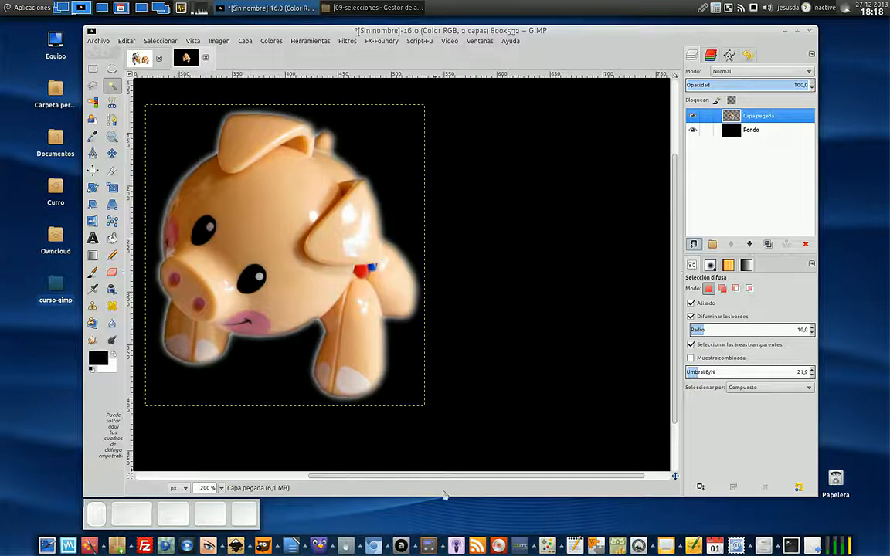
drag(453, 476, 384, 477)
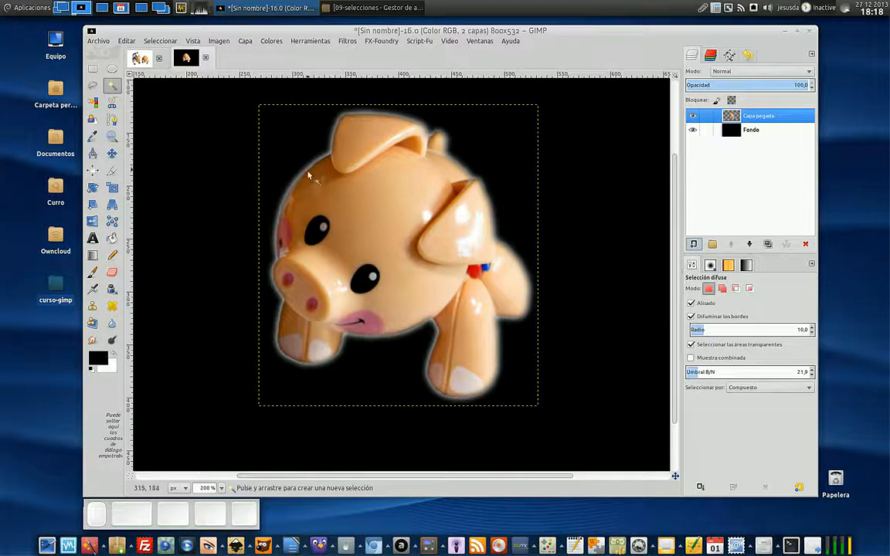
- In selecciones3.xcf, fuzzy-select the white background with feathered edges turned off, and invert the selection to the toys
click(139, 58)
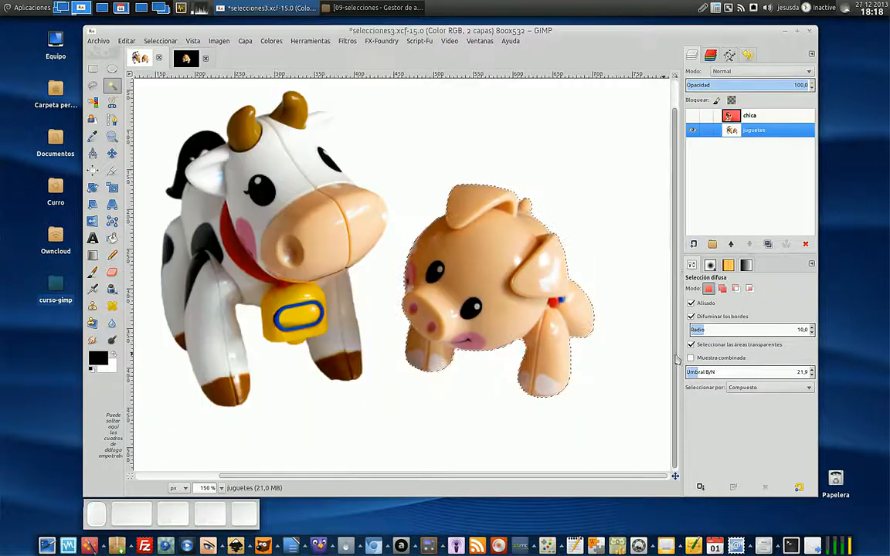
click(691, 316)
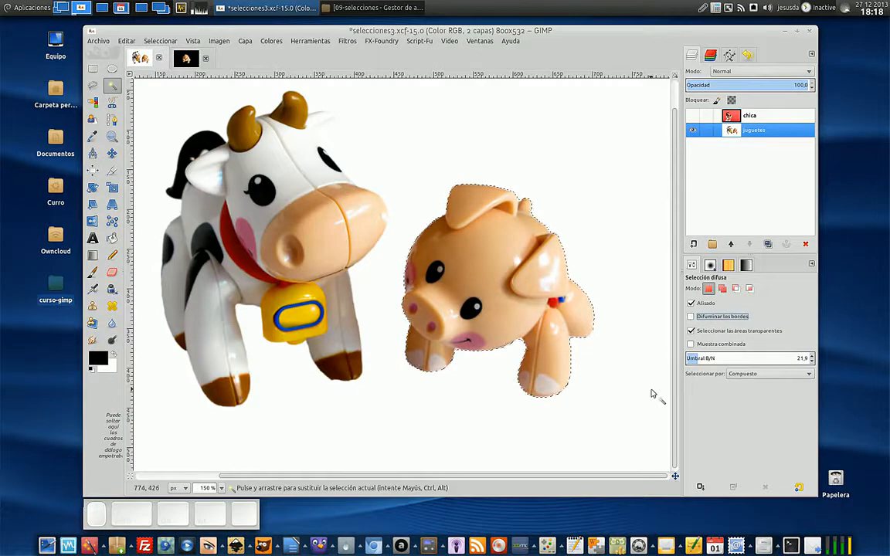
click(653, 394)
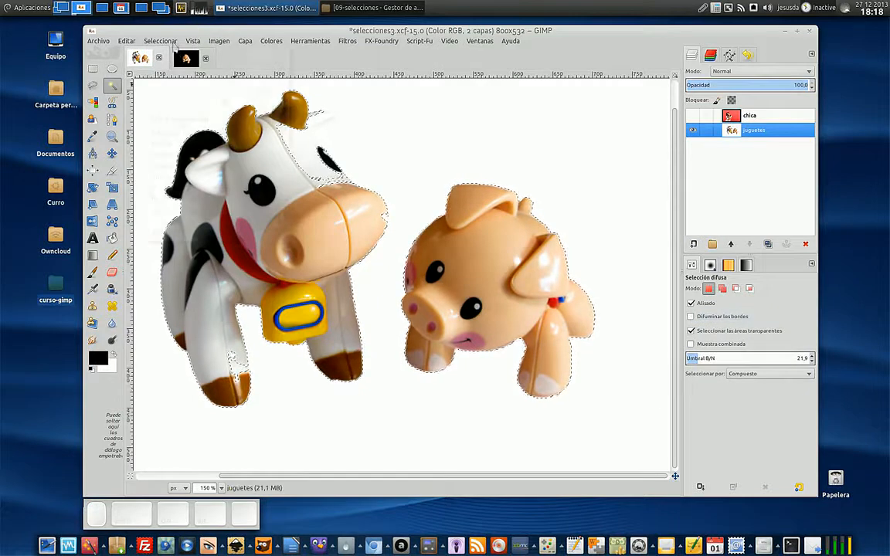
click(172, 44)
click(162, 75)
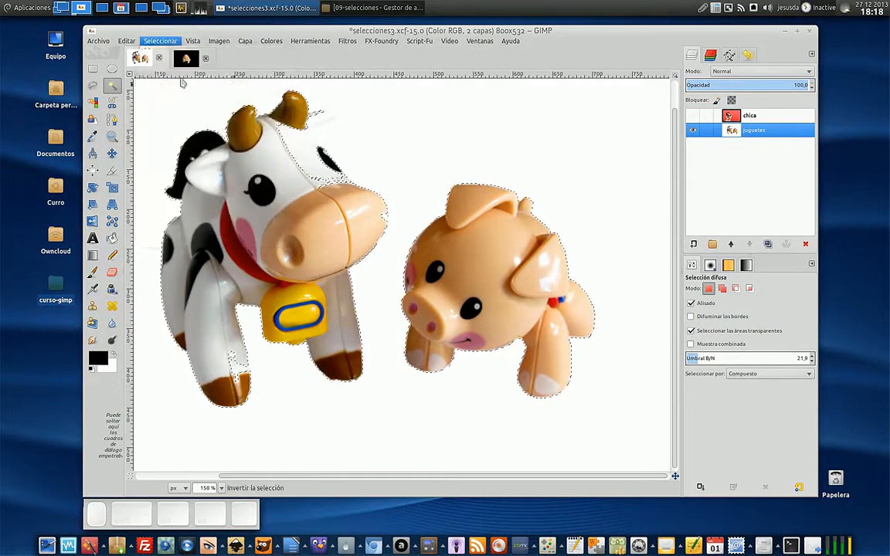
- Subtract a rectangle of about 308 × 445 px around the cow from the selection and copy the remaining pig
click(93, 69)
drag(149, 85, 394, 438)
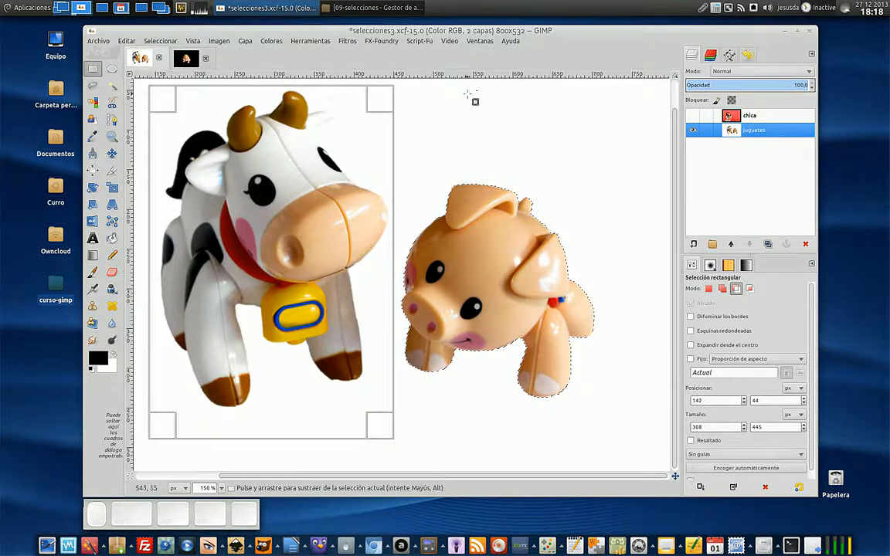
key(ctrl+c)
- Paste the unfeathered pig into the black image as a new layer and hide the feathered pig layer
click(186, 60)
key(ctrl+v)
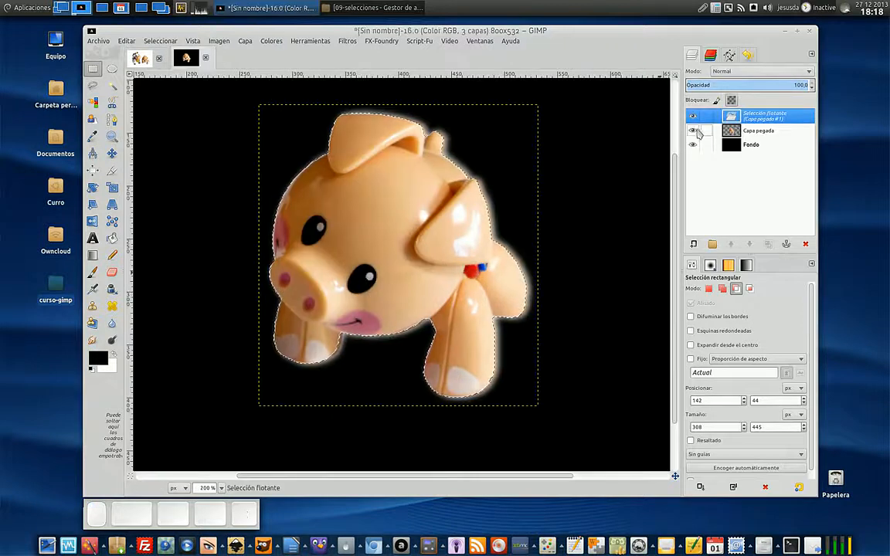
click(693, 244)
click(692, 129)
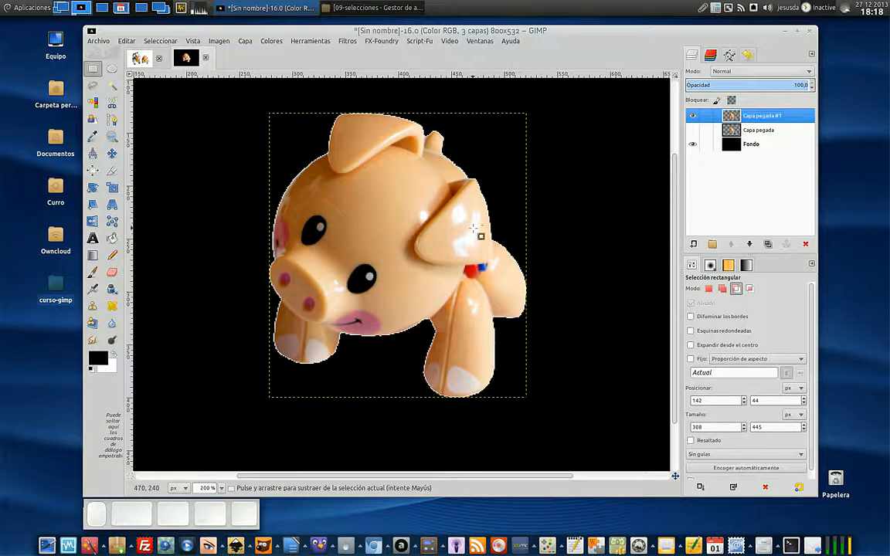
- Examine the hard, unfeathered edges of the pasted pig up close against the black background
scroll(475, 232, up, 2)
scroll(511, 238, up, 2)
scroll(296, 234, up, 2)
scroll(330, 229, down, 2)
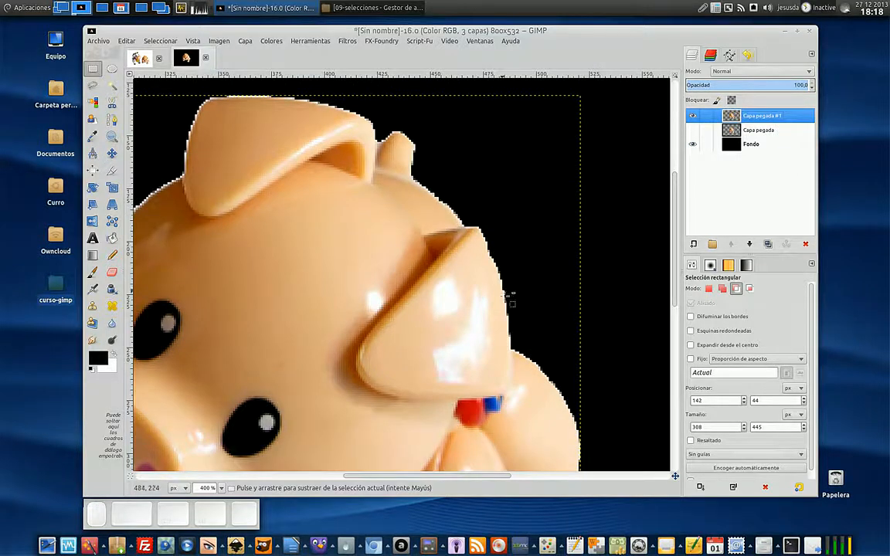
scroll(514, 313, down, 3)
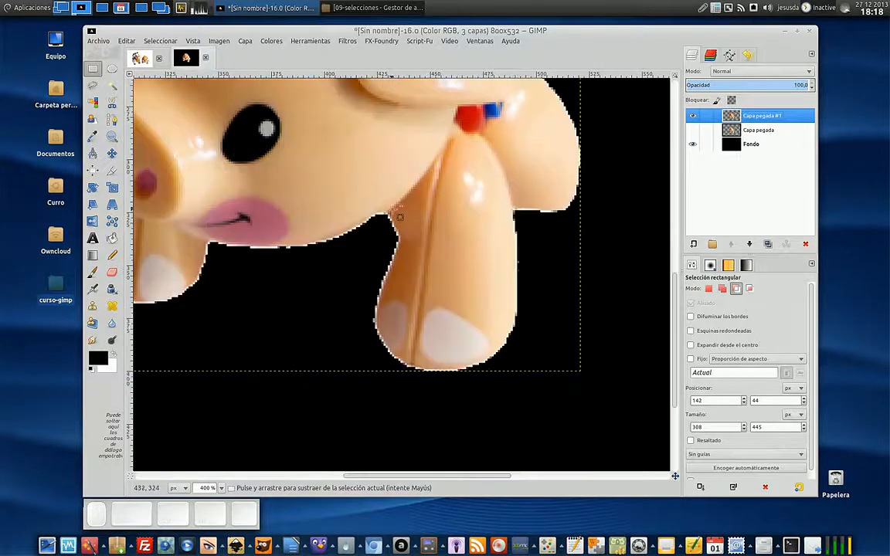
scroll(397, 225, down, 1)
scroll(402, 230, down, 2)
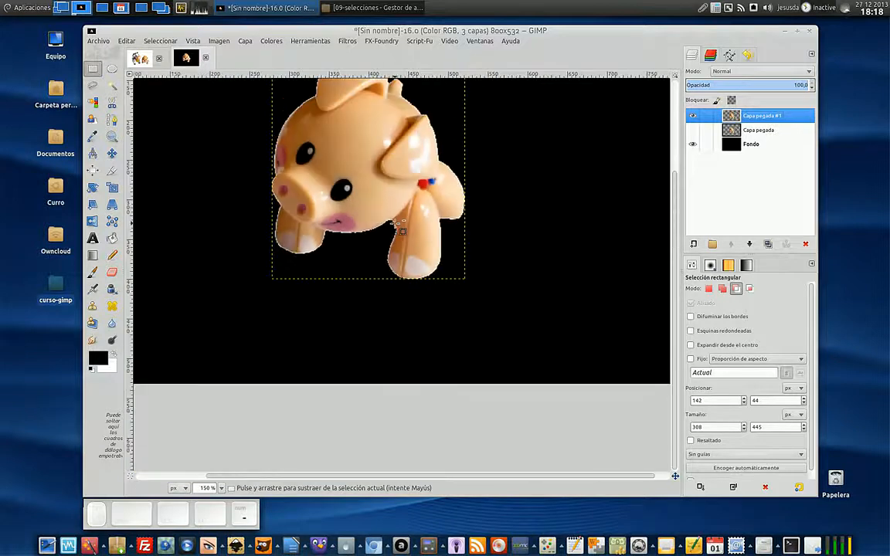
scroll(401, 232, up, 1)
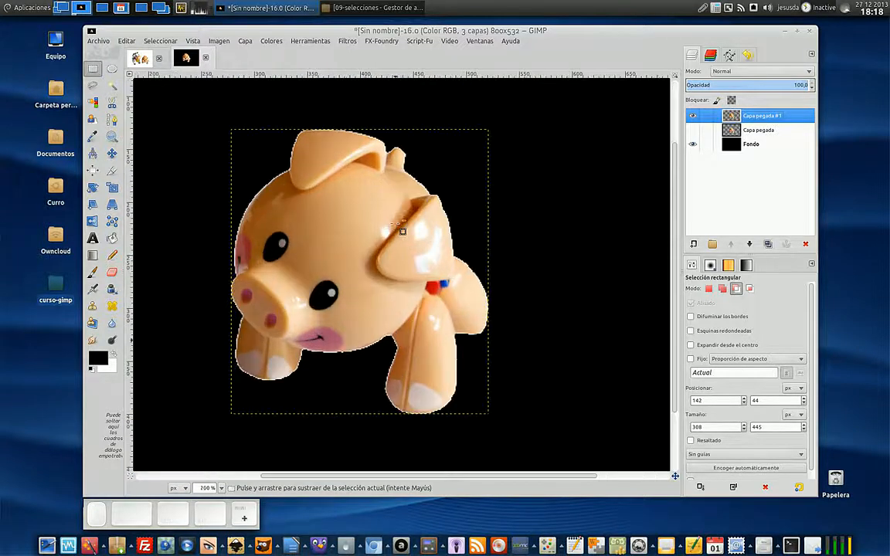
- Compare the feathered and unfeathered pig edges by alternating the visibility of the two pasted layers
click(742, 145)
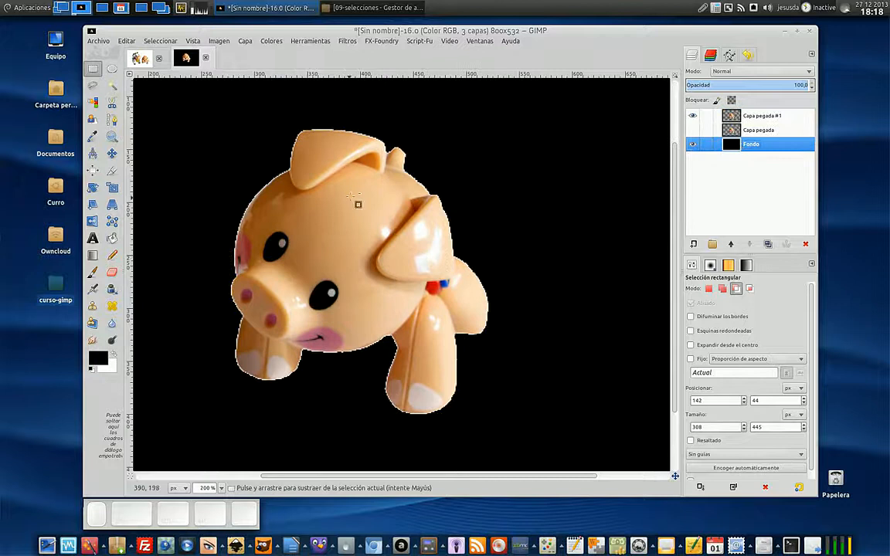
click(692, 115)
click(692, 130)
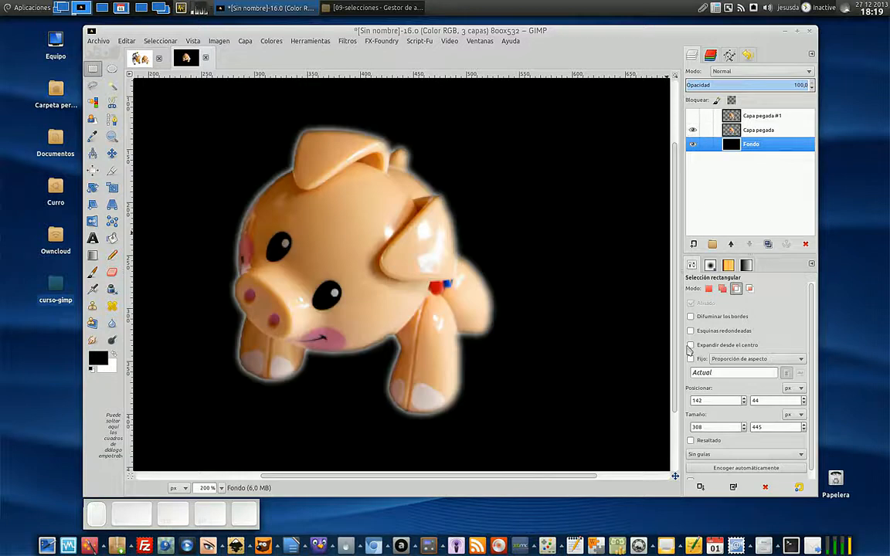
key(1)
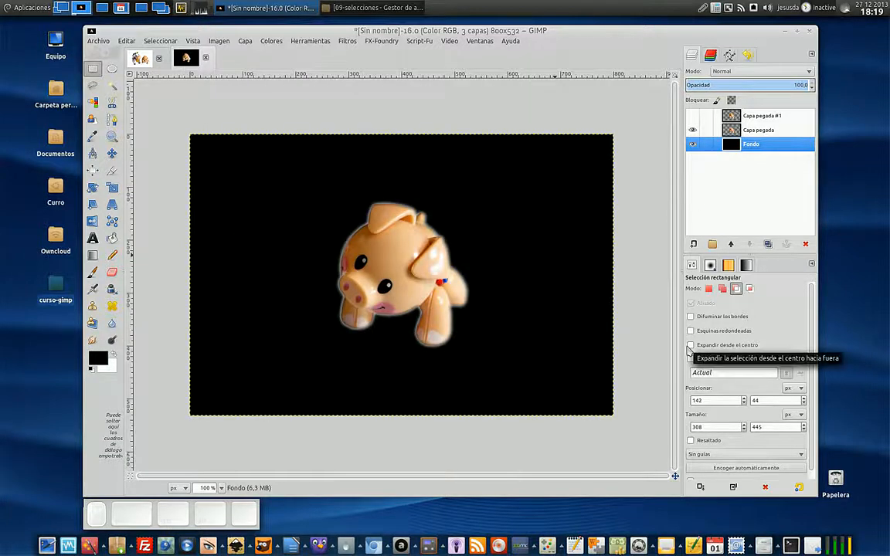
click(692, 115)
click(692, 130)
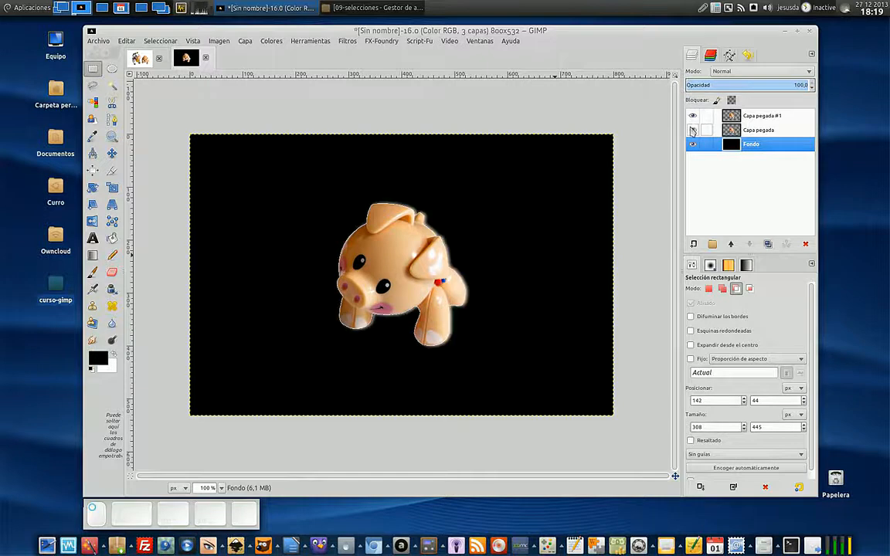
click(691, 116)
click(691, 116)
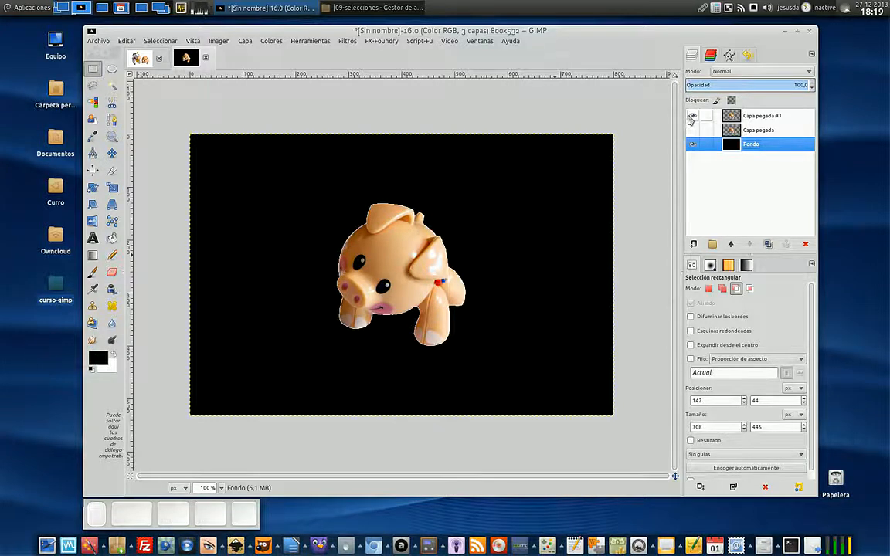
click(692, 130)
- Hide both pasted pig layers so only the black background layer shows
click(691, 116)
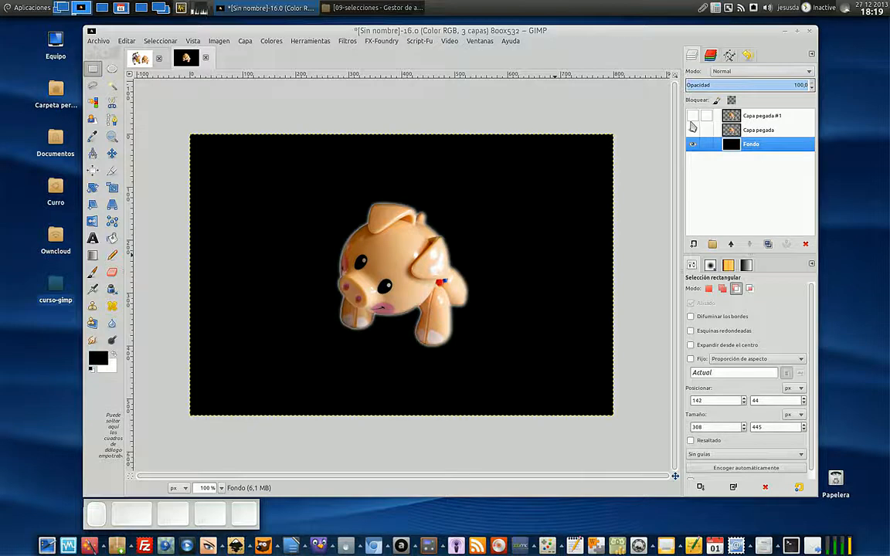
click(693, 130)
click(692, 130)
click(730, 130)
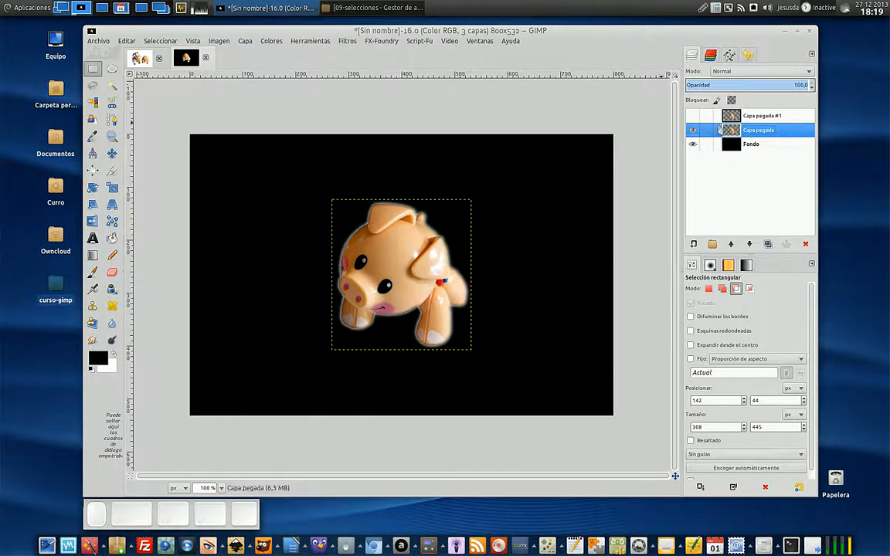
click(692, 130)
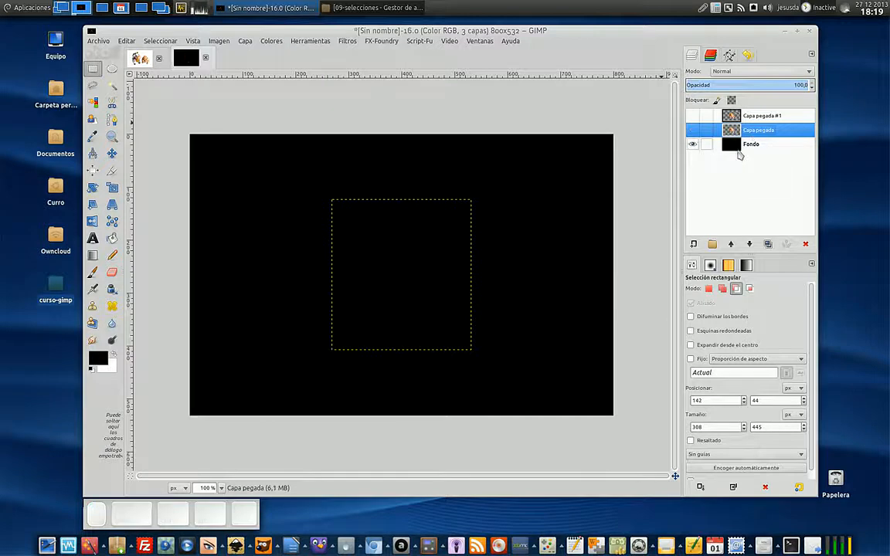
- Return to selecciones3.xcf and turn on feathered edges for Fuzzy Select with a radius of 3.0
click(139, 58)
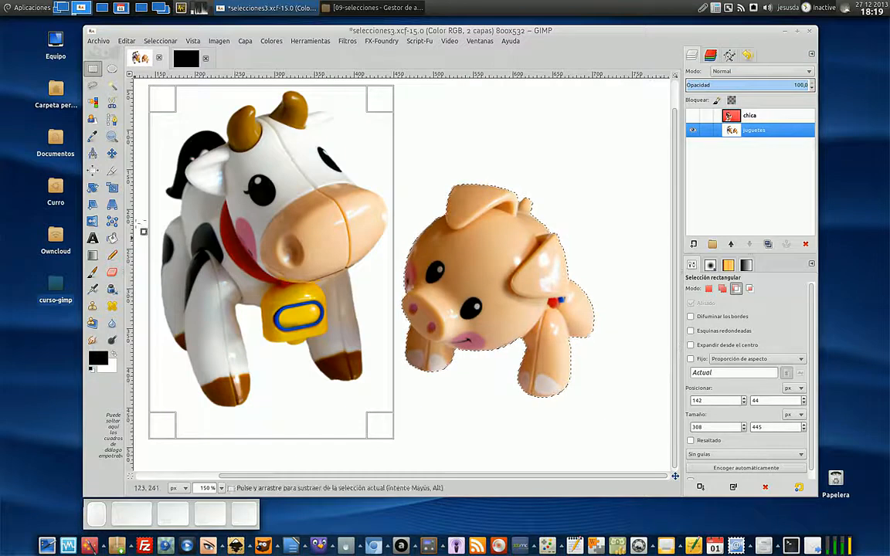
click(112, 86)
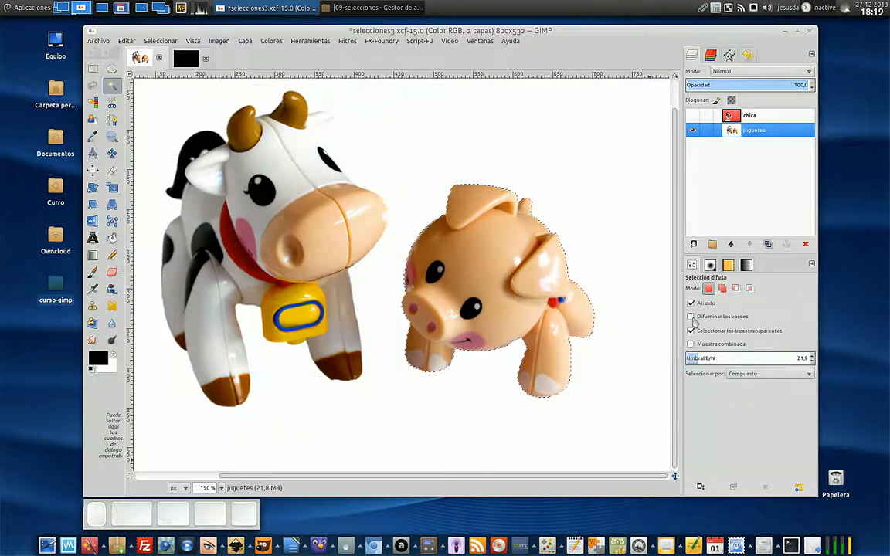
click(703, 317)
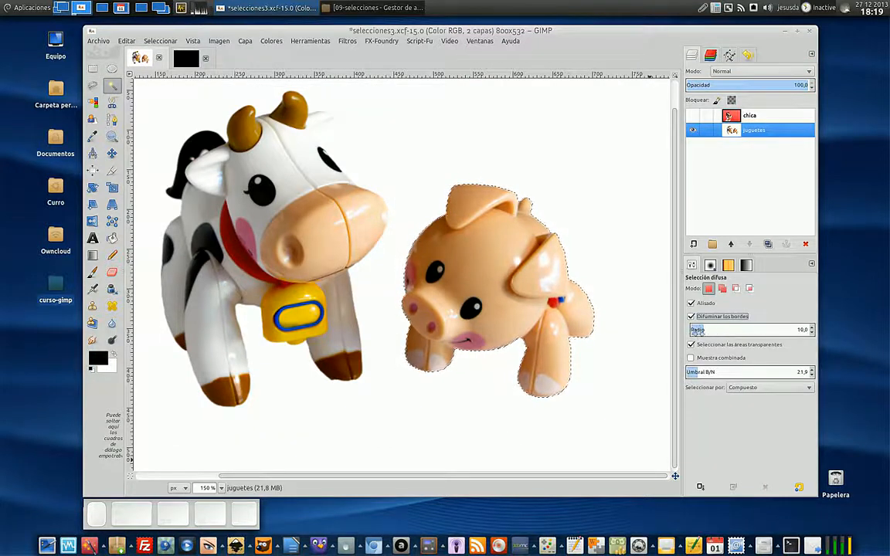
drag(698, 333, 696, 334)
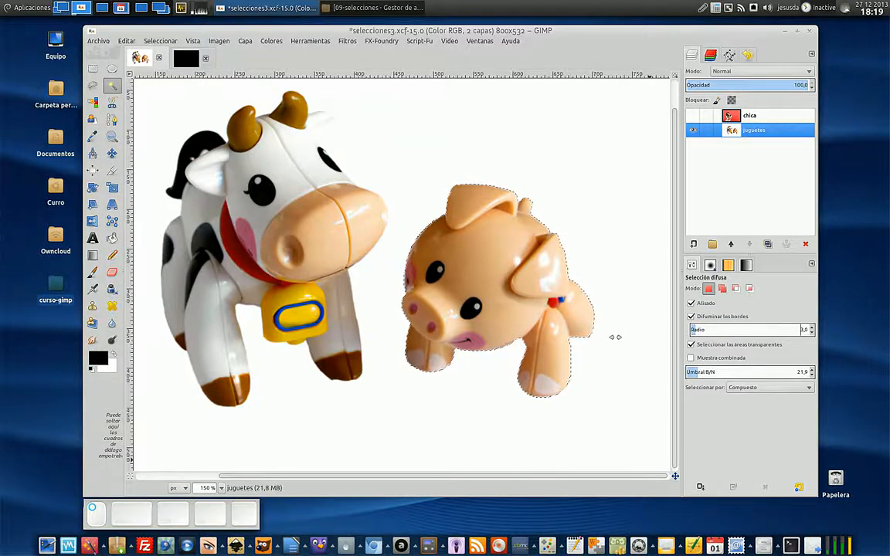
- Fuzzy-select the white background around the toys and invert the selection
click(585, 253)
click(158, 41)
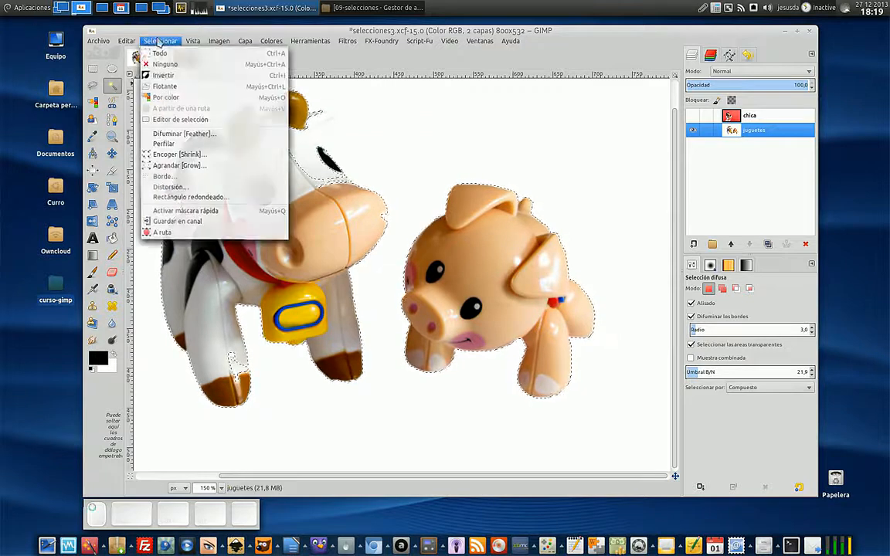
click(163, 76)
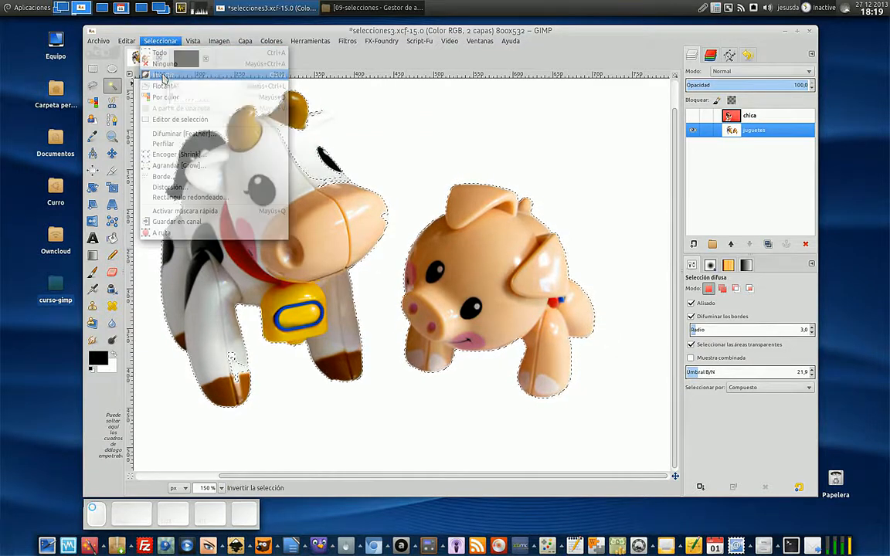
- Subtract a rectangle of about 318 × 462 px around the cow, keeping only the pig selected
click(92, 68)
drag(143, 85, 205, 91)
drag(319, 110, 397, 452)
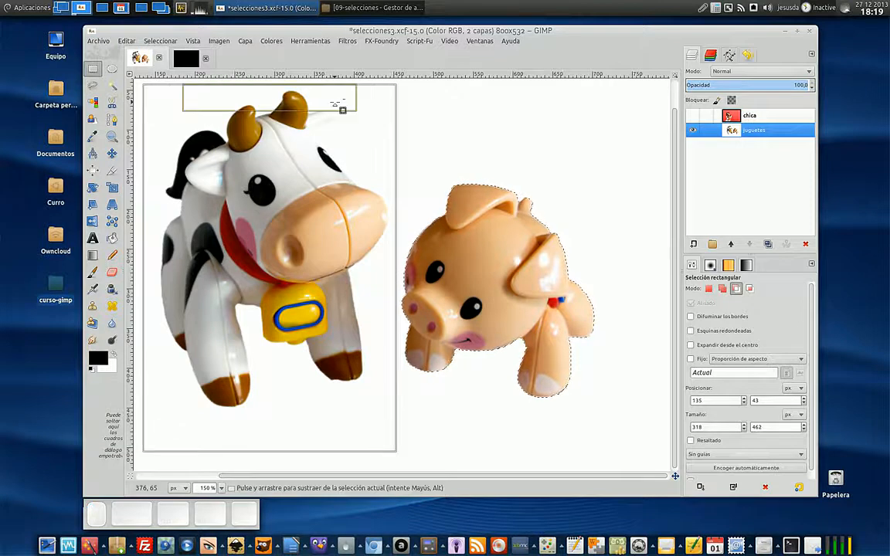
- Paste the slightly feathered pig into the black image as a new layer
click(193, 64)
key(ctrl+v)
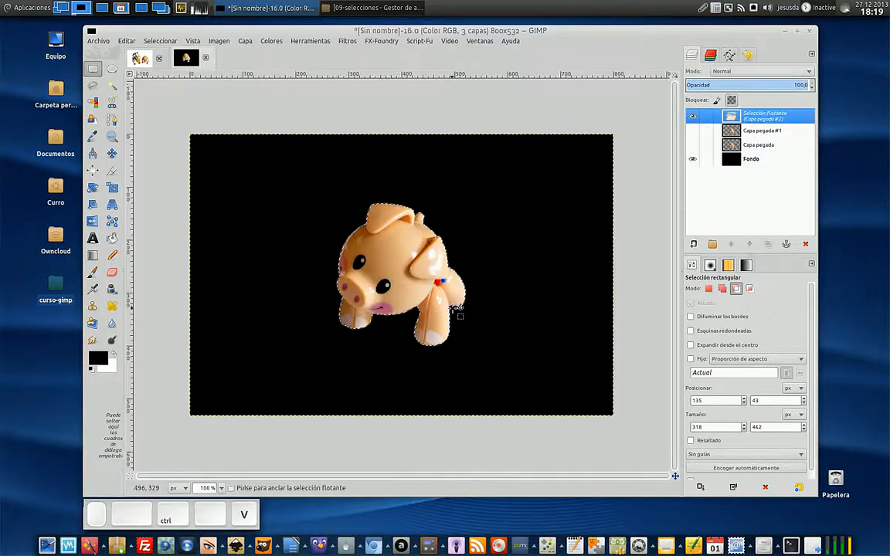
click(693, 244)
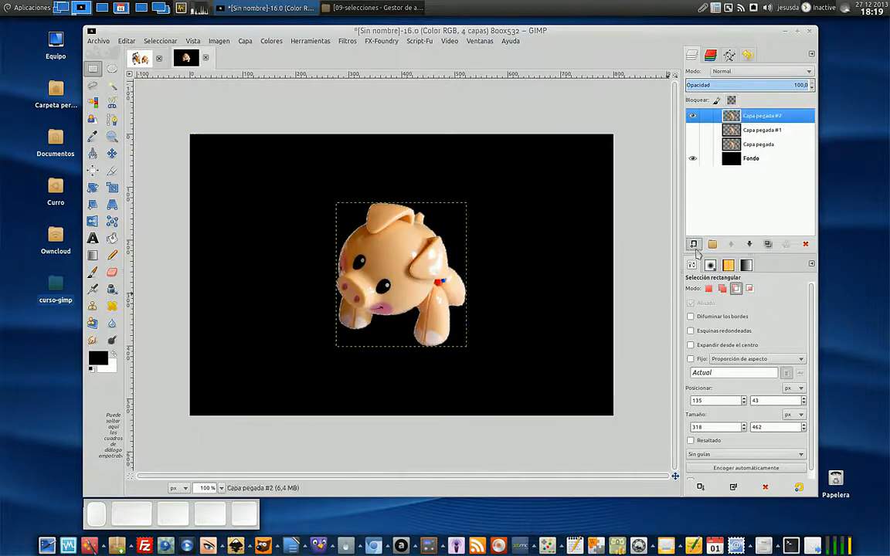
- Inspect the new pig's edges and show the unfeathered pig layer beneath it for comparison
scroll(515, 280, up, 1)
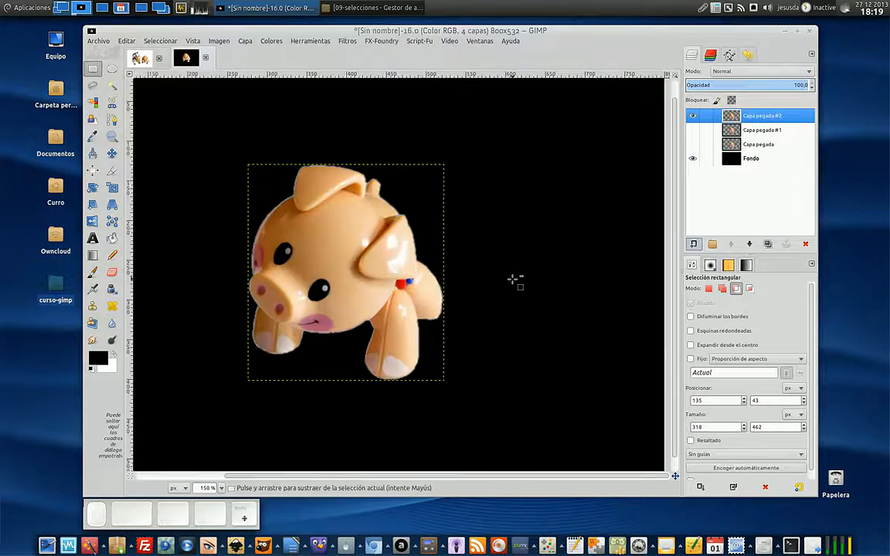
scroll(515, 280, down, 1)
scroll(515, 280, up, 1)
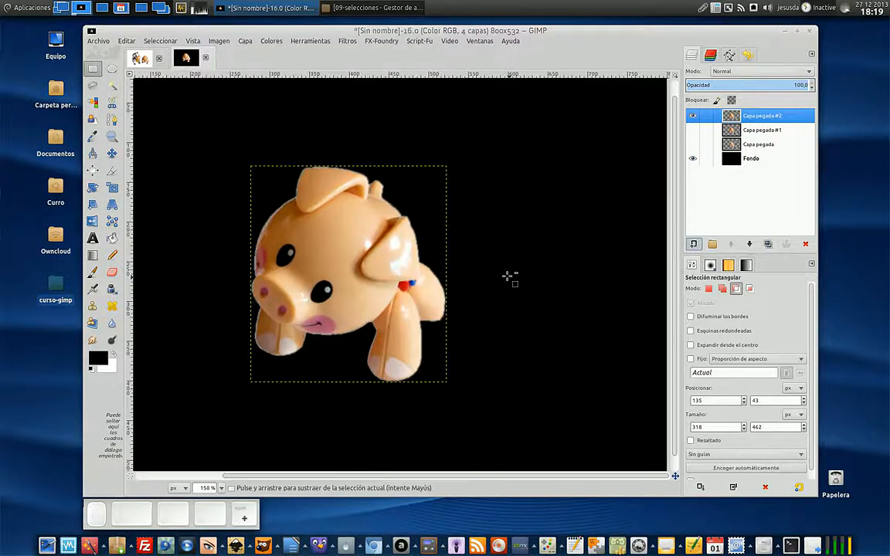
click(742, 144)
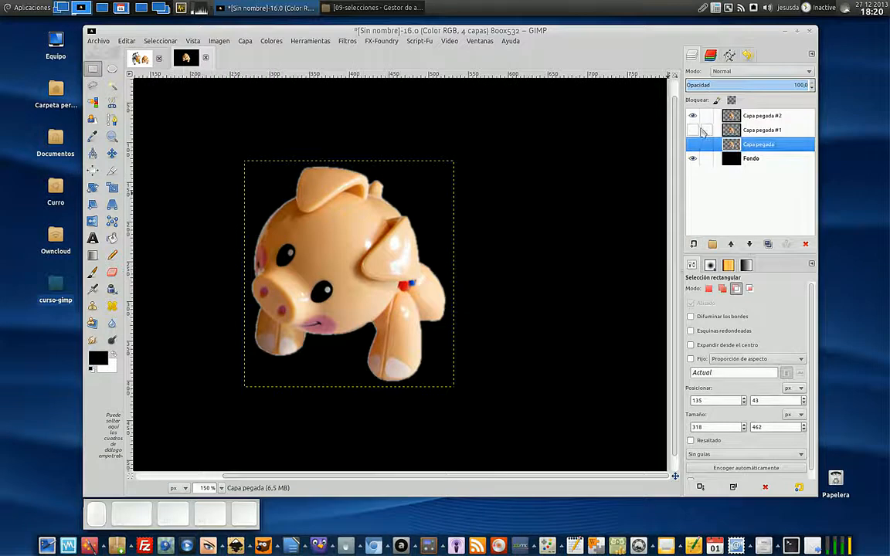
click(693, 130)
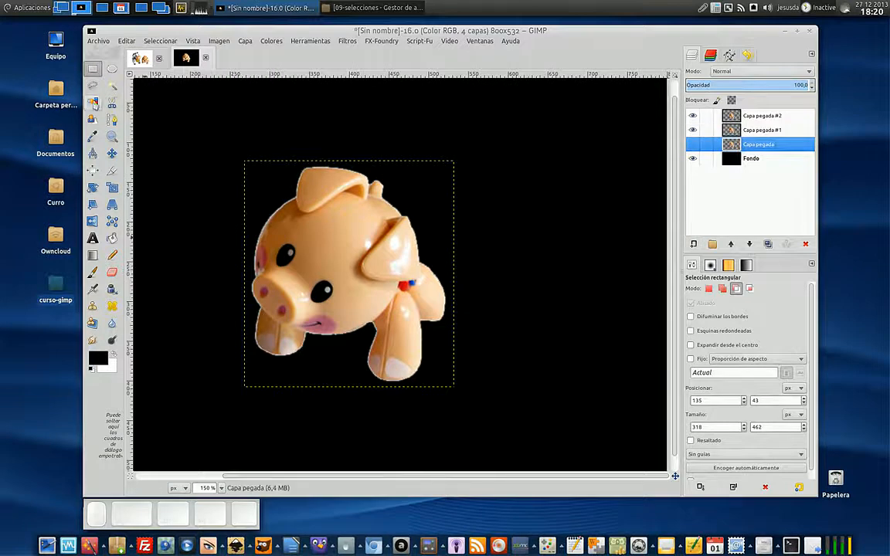
- Move the slightly feathered and unfeathered pig cutouts apart so they sit side by side on black, and make the Fondo layer active
click(111, 153)
drag(279, 297, 498, 301)
drag(388, 292, 292, 280)
click(714, 144)
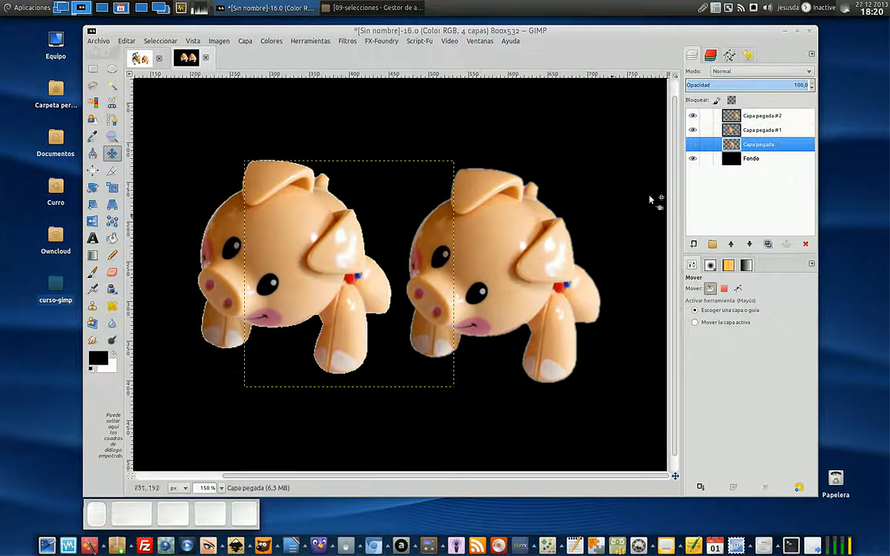
click(713, 160)
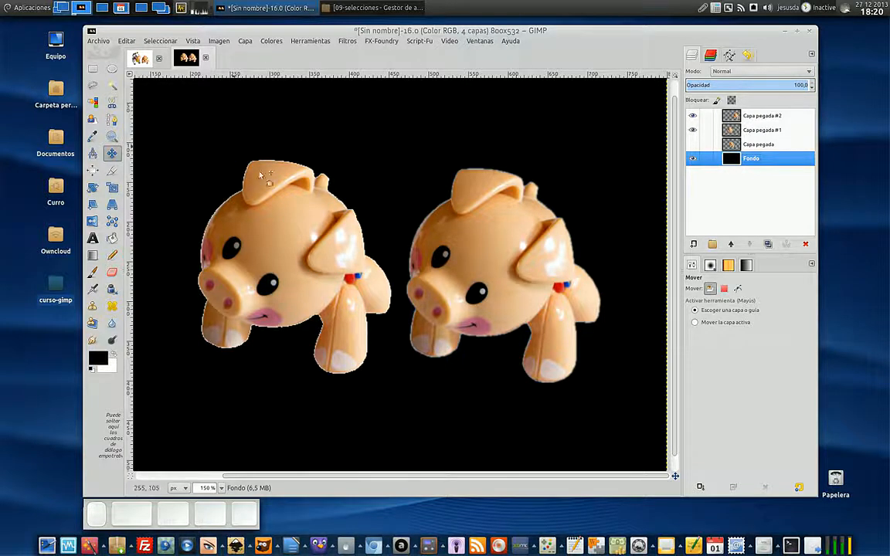
- Compare the original pig selection in selecciones3.xcf with the two pig cutouts on black
click(146, 62)
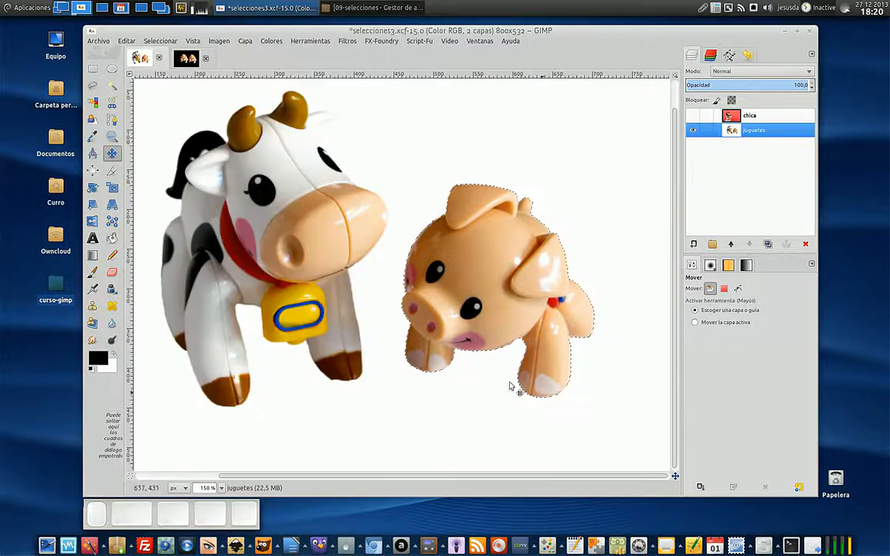
click(183, 61)
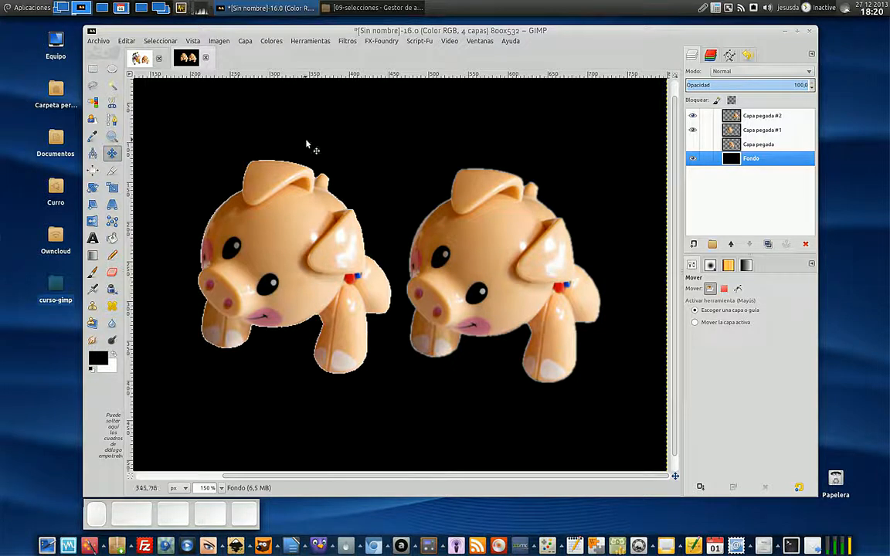
click(139, 58)
- Examine the edge-feathering option of the Fuzzy, Free, Ellipse, Rectangle and Select by Color tools in the toys image
key(u)
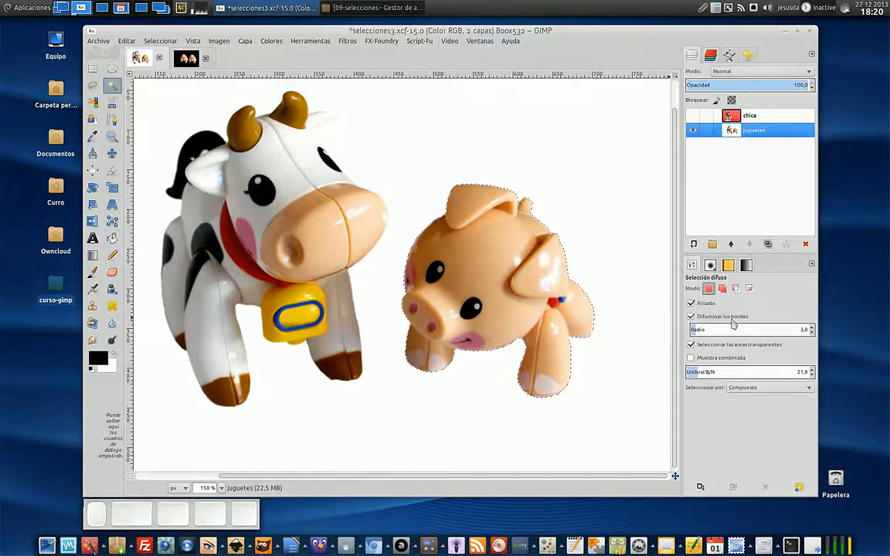
click(91, 87)
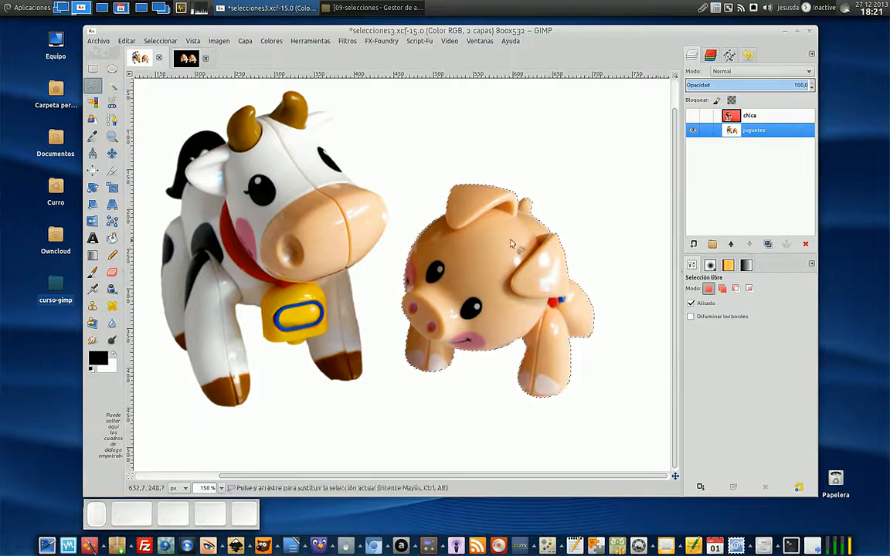
click(691, 317)
click(112, 68)
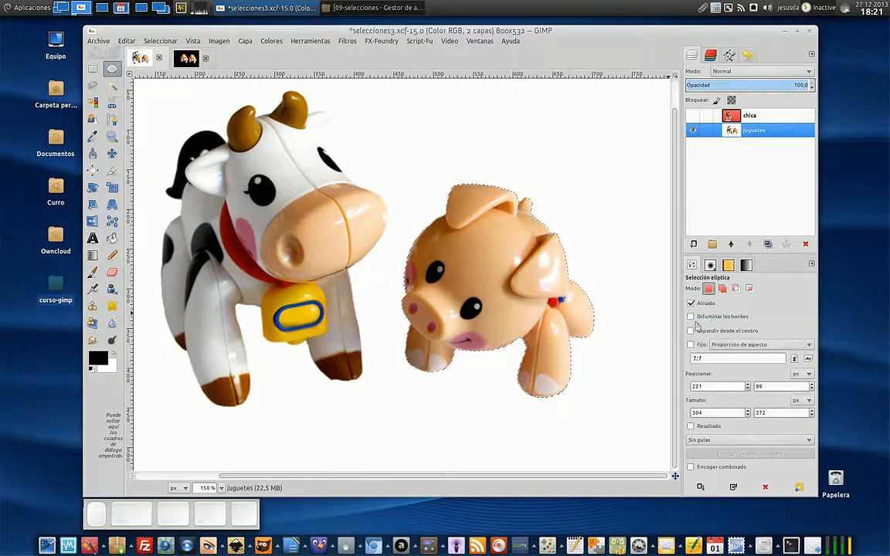
click(692, 317)
click(692, 317)
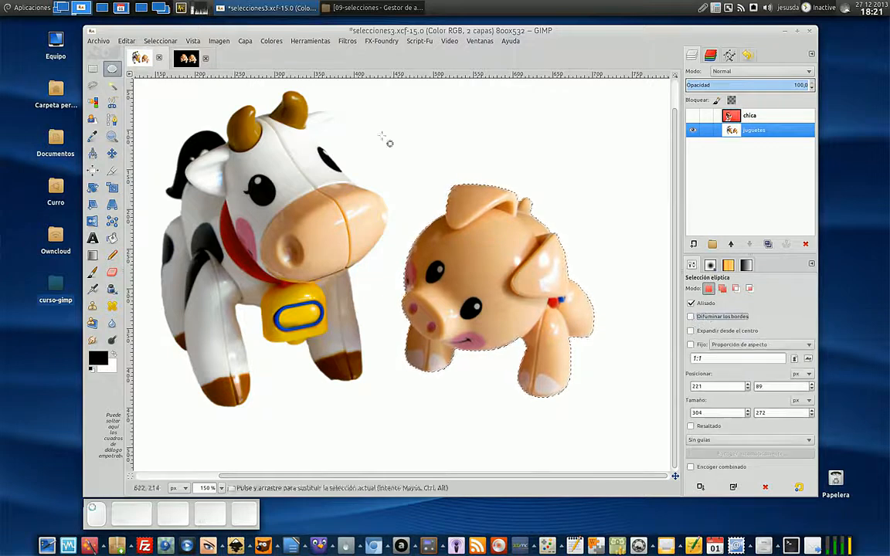
click(92, 68)
click(691, 317)
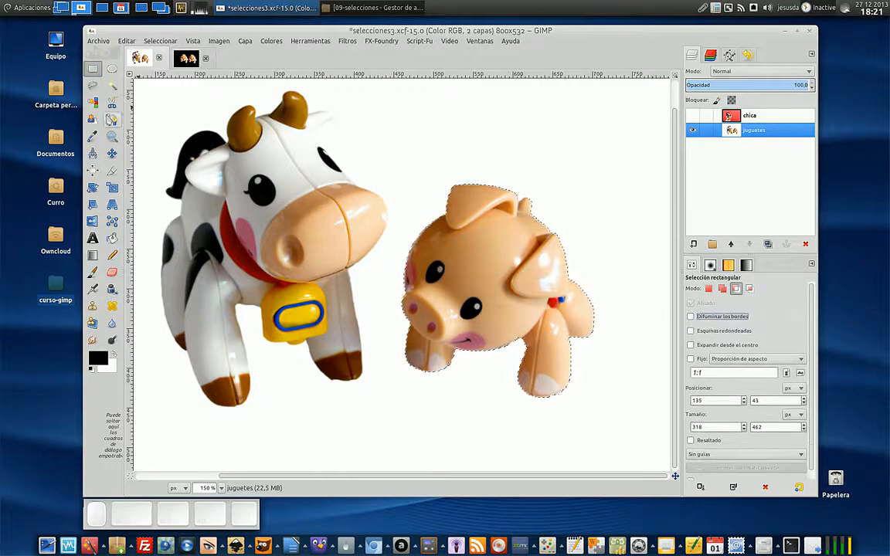
click(112, 85)
click(93, 101)
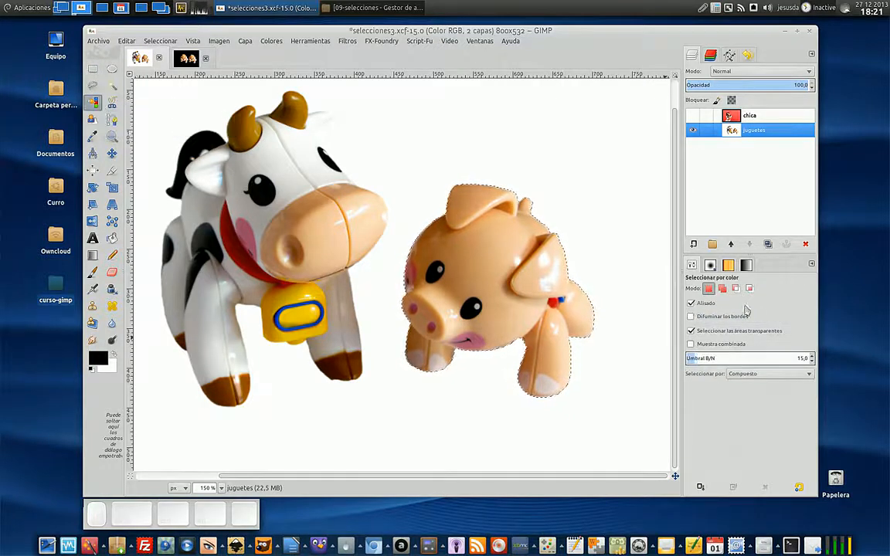
click(692, 317)
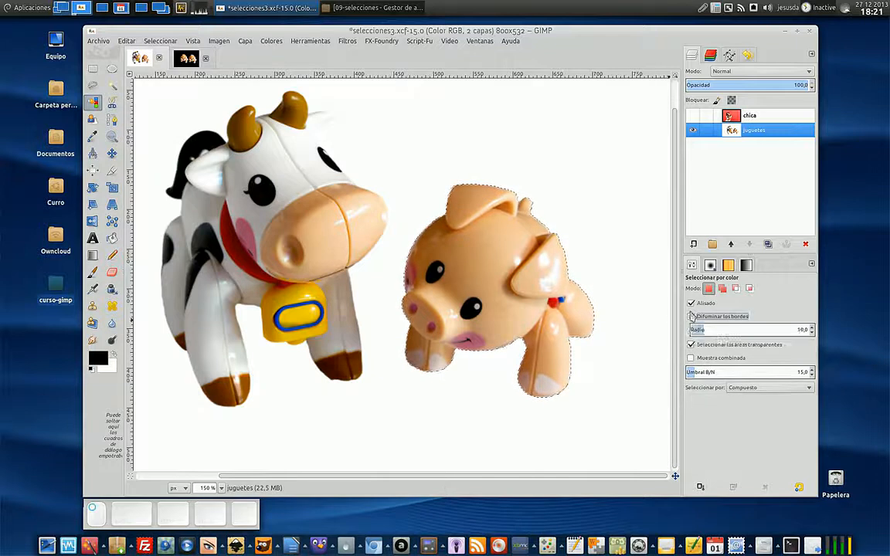
click(93, 86)
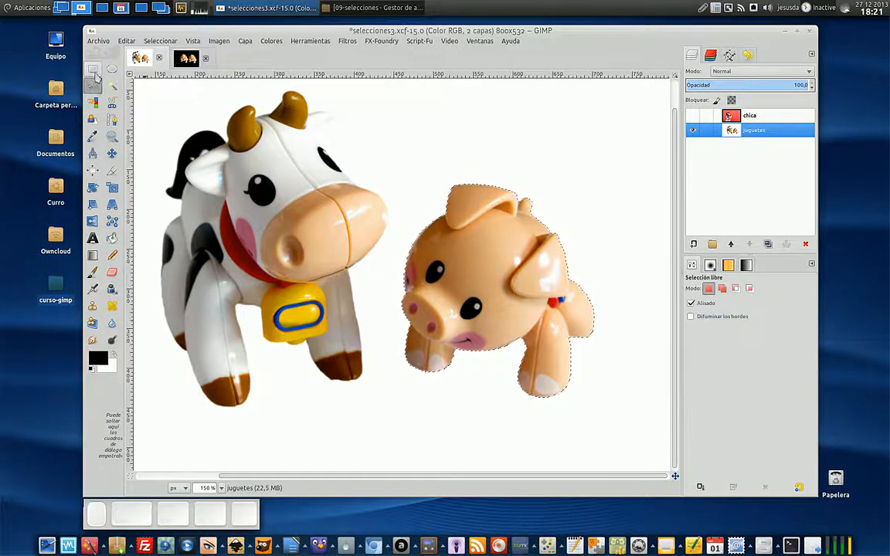
click(112, 69)
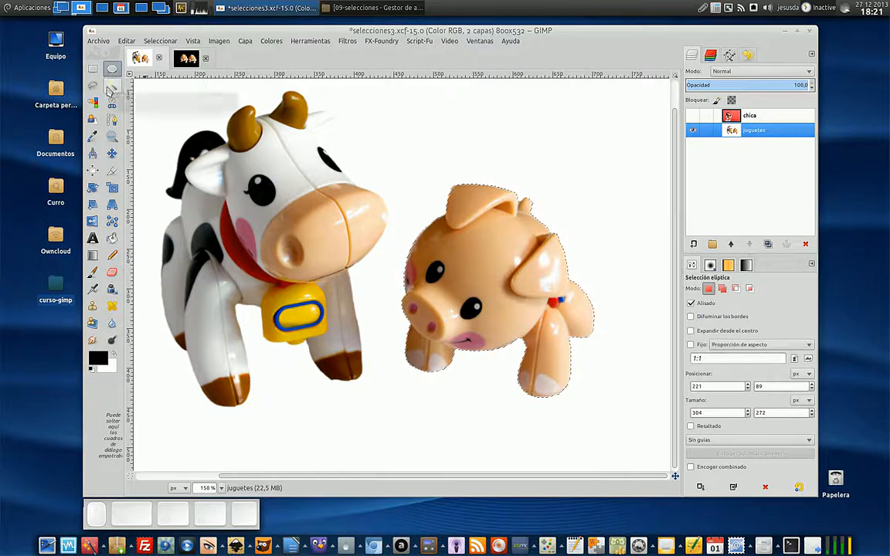
click(112, 85)
click(92, 102)
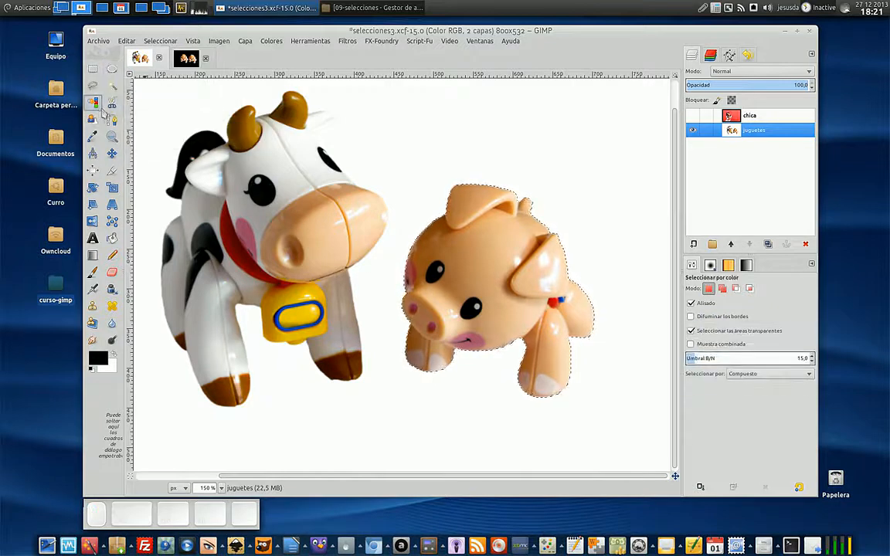
- Revisit the pig cutouts on black and preview Select by Color's feathering option by turning it on and off
click(187, 66)
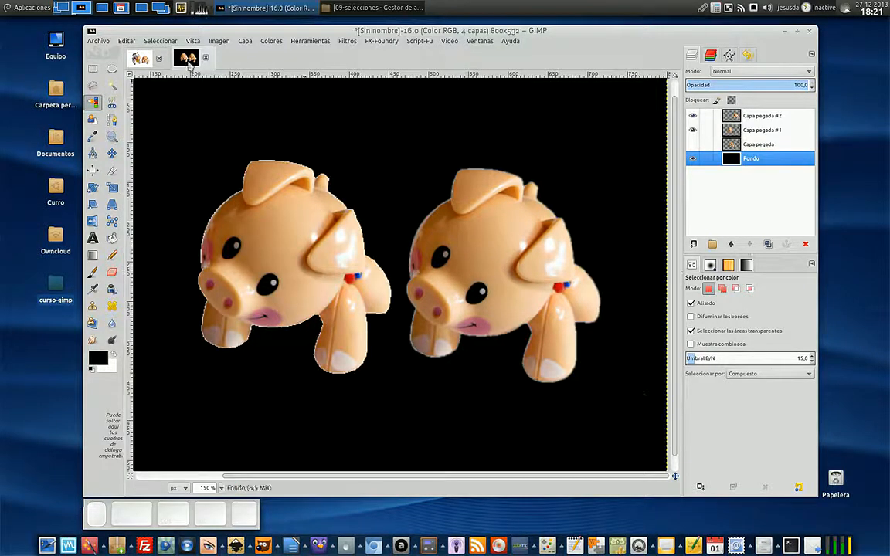
click(141, 58)
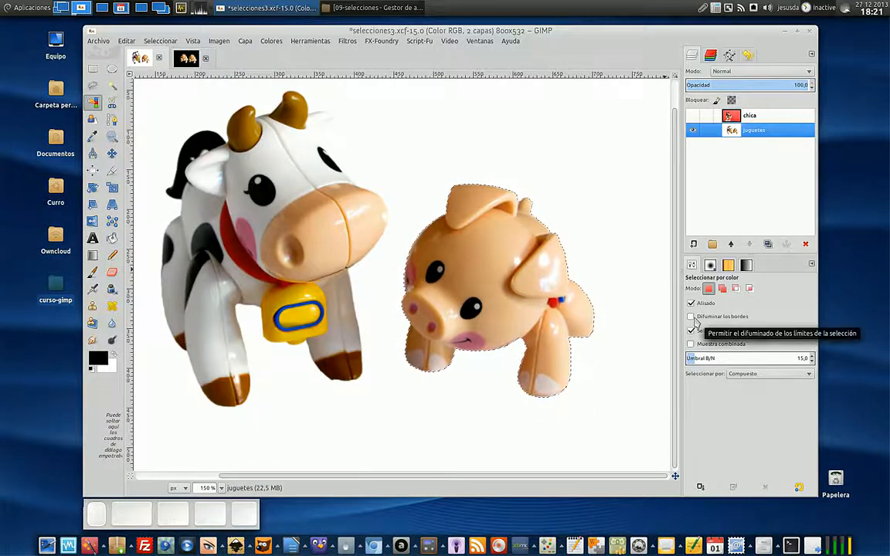
click(695, 318)
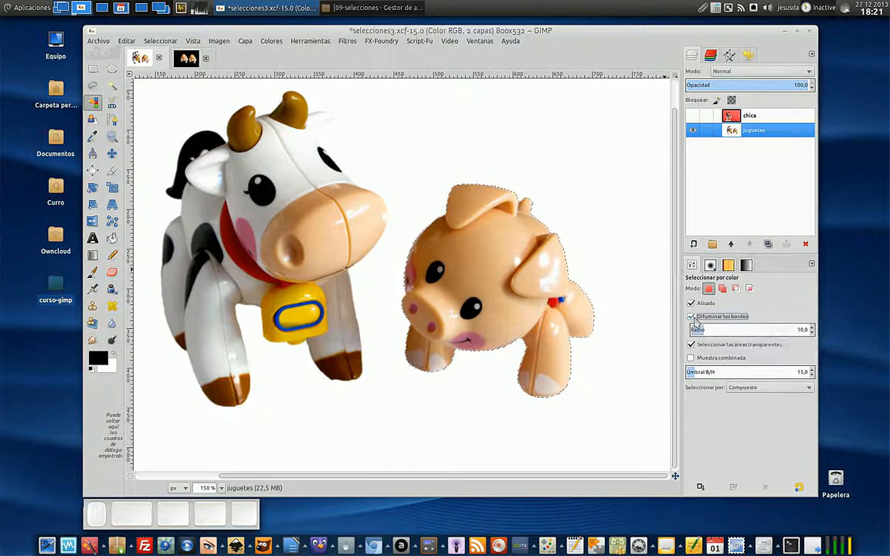
click(734, 317)
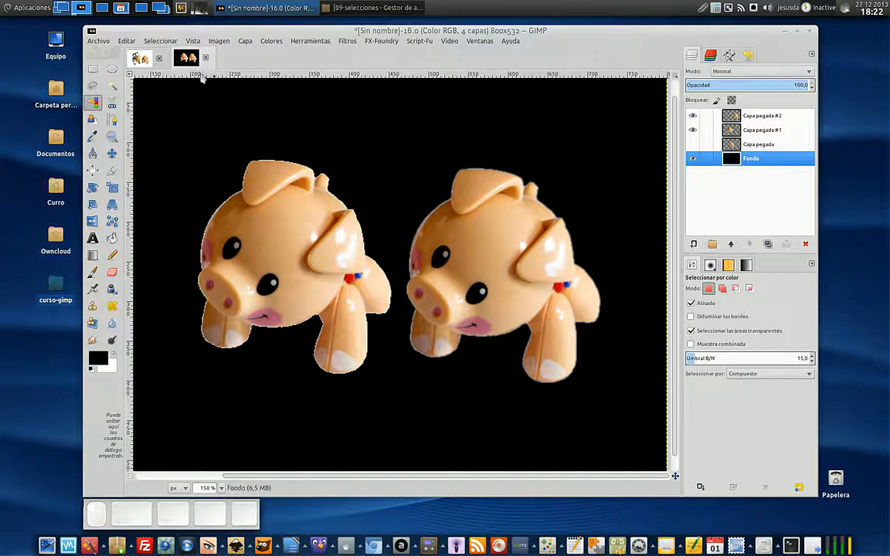
- Contrast an unfeathered by-color selection of the toys image's white areas with a fuzzy selection of its white background feathered at radius 3
click(142, 64)
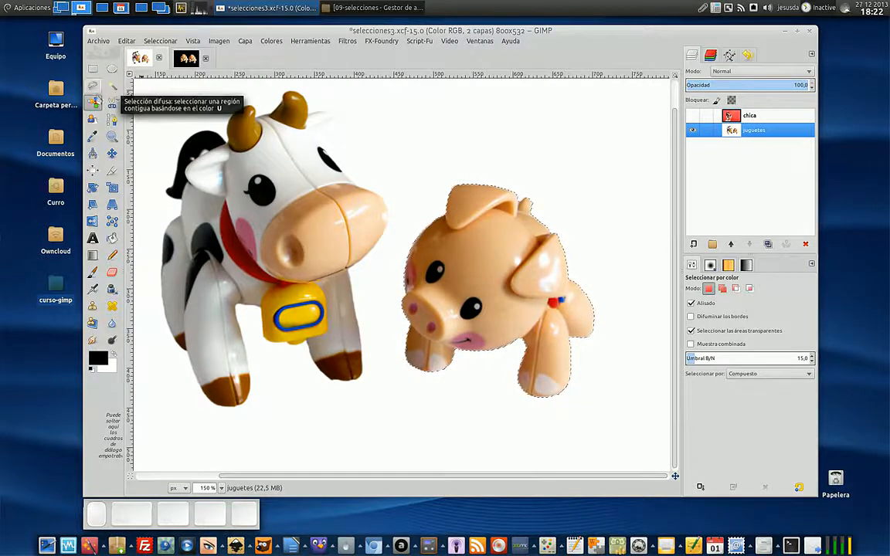
click(114, 89)
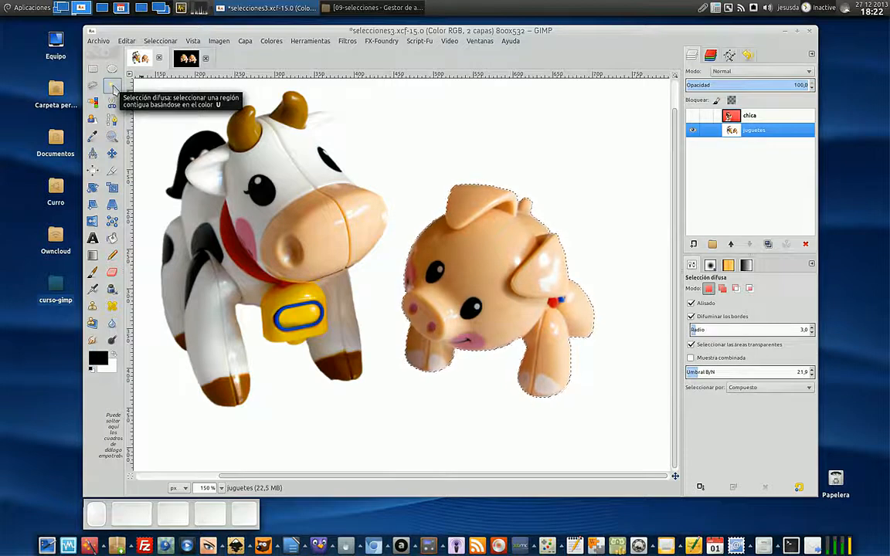
click(93, 101)
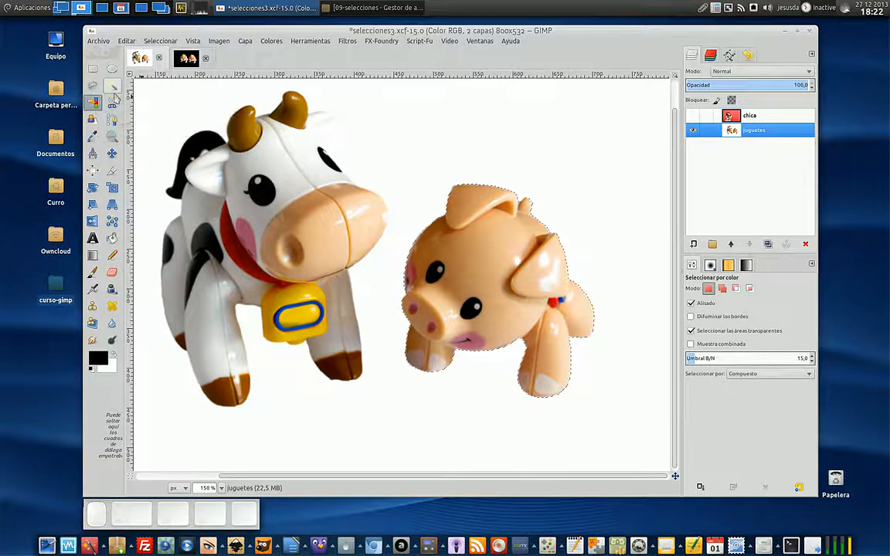
click(548, 184)
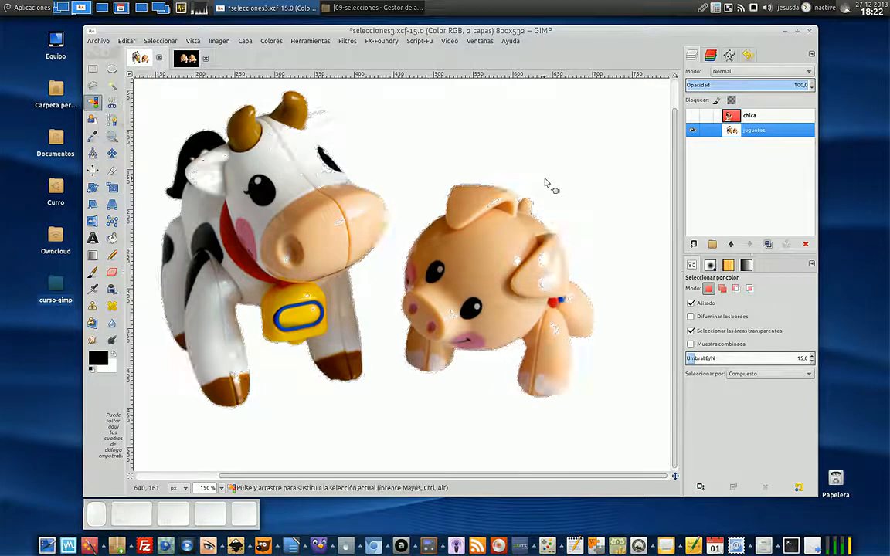
click(112, 85)
click(615, 125)
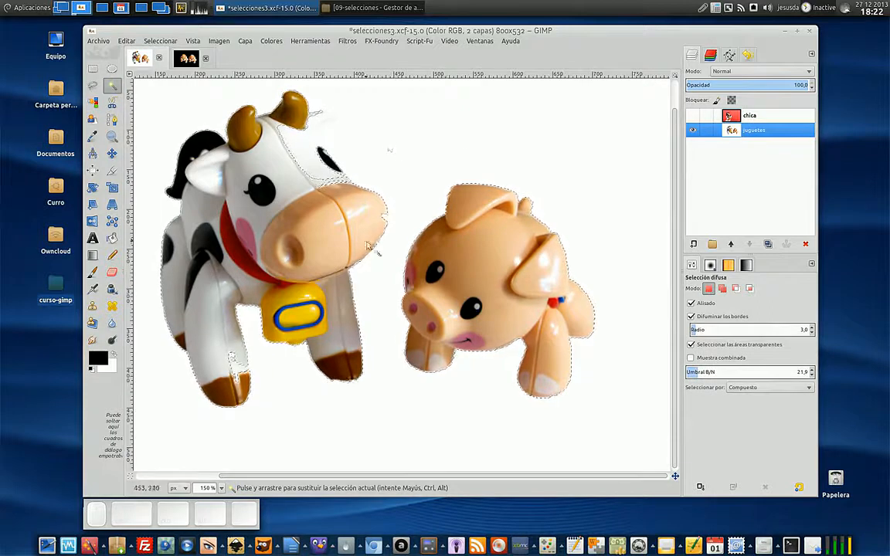
- Select the white areas of the toys image by color and enable edge feathering with radius 10 for that tool
click(93, 101)
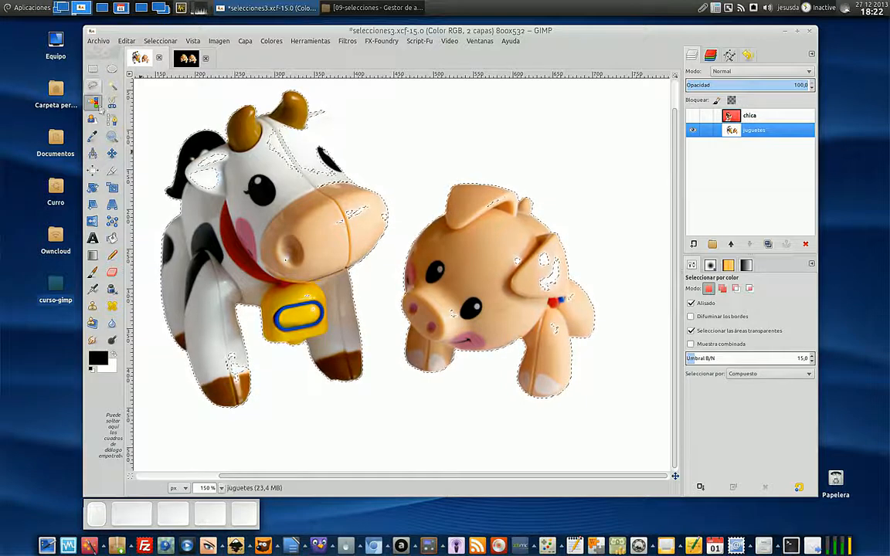
click(691, 317)
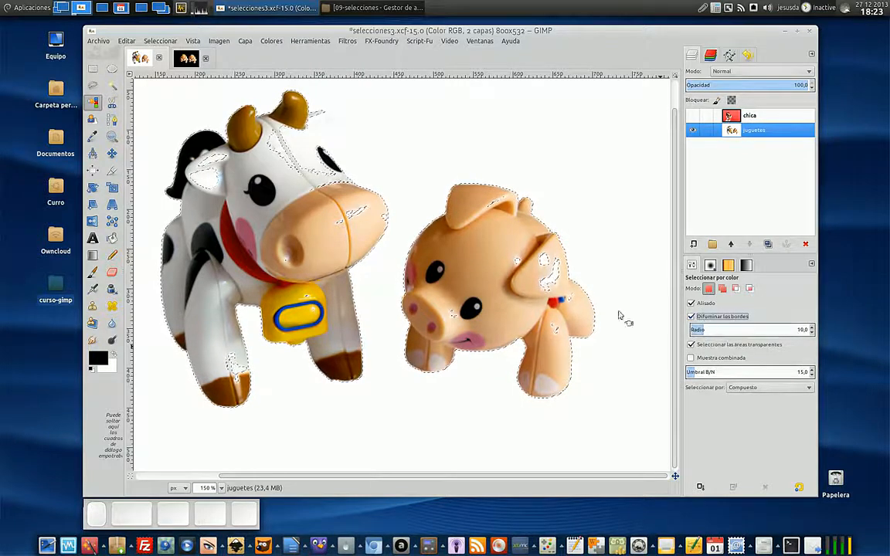